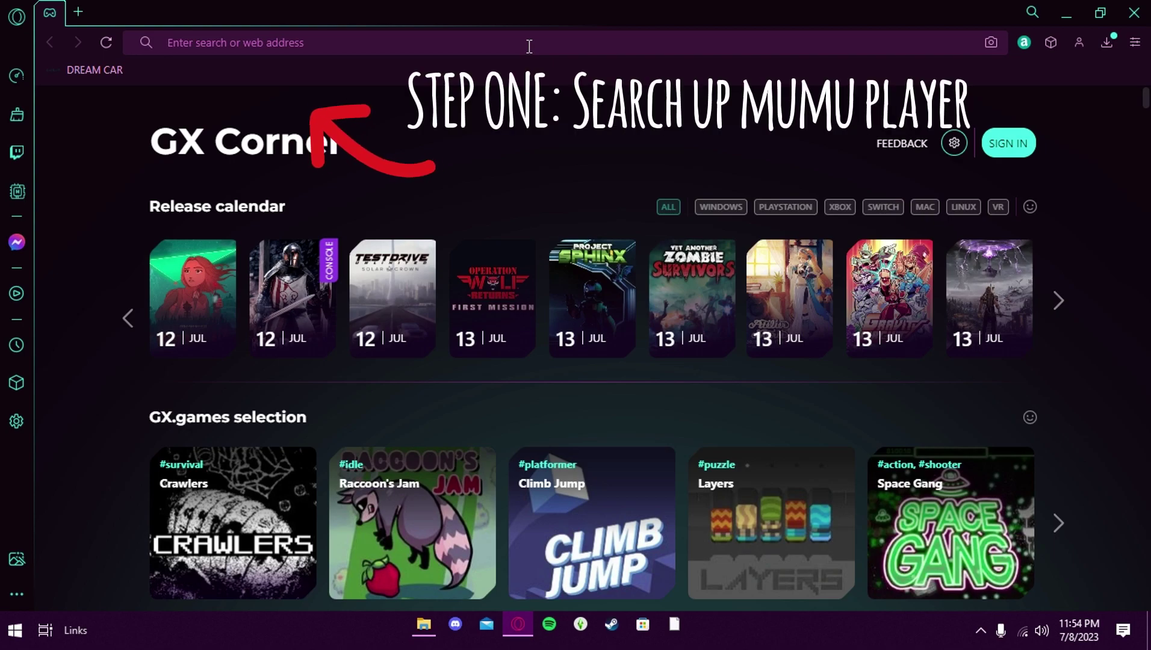
type("mu")
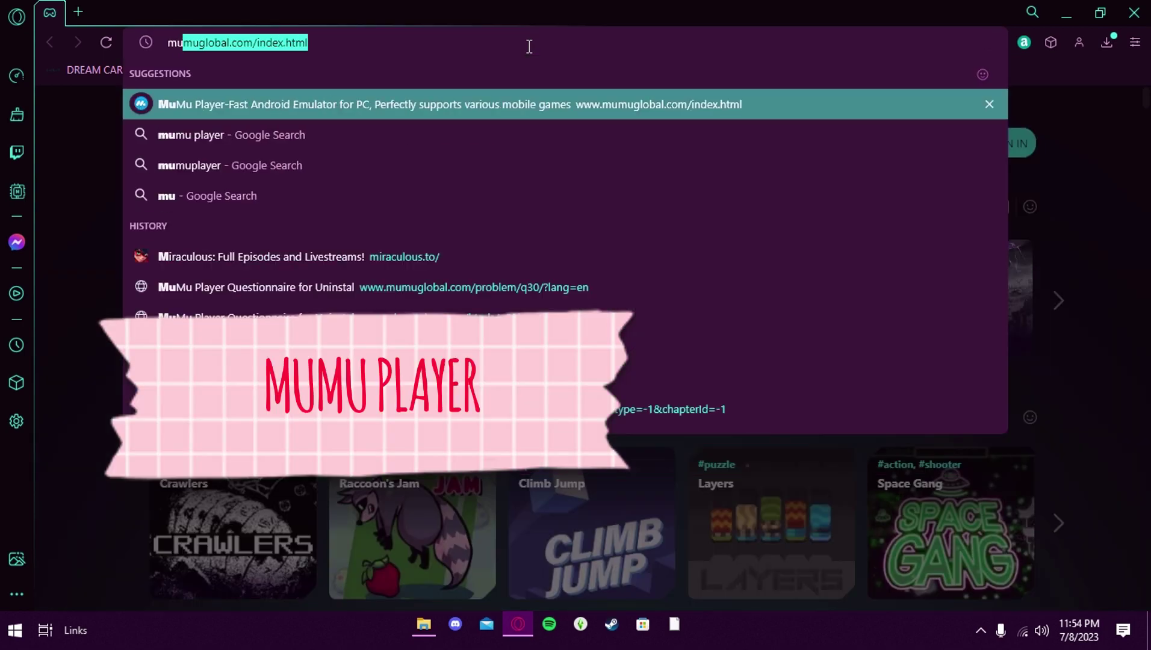
type("mu player")
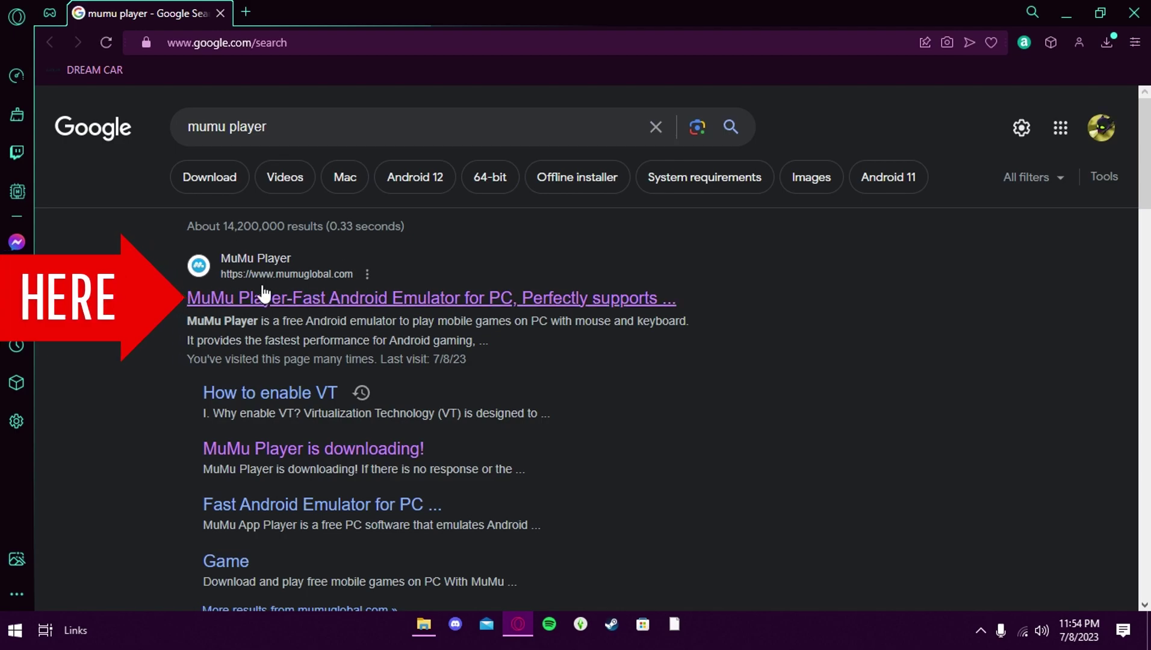
Open the official MuMu Player site at mumuglobal.com from the search results.
left_click(405, 299)
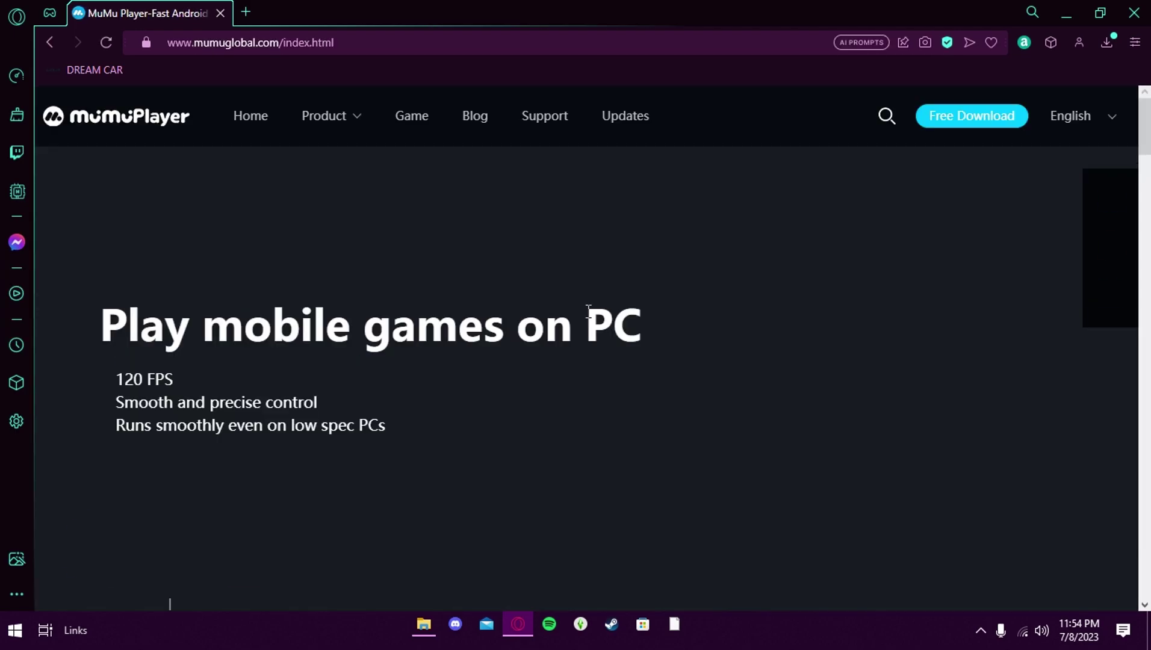
scroll(507, 354, "down", 2)
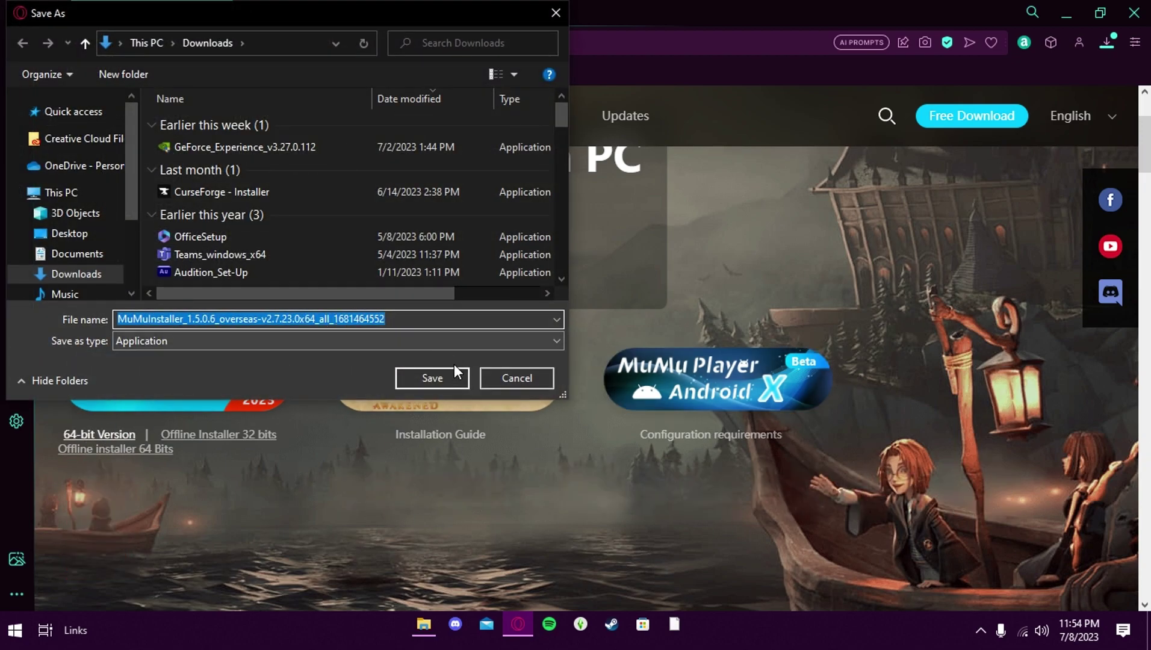
Save the MuMu installer to Downloads, then open it from Downloads in File Explorer.
left_click(426, 381)
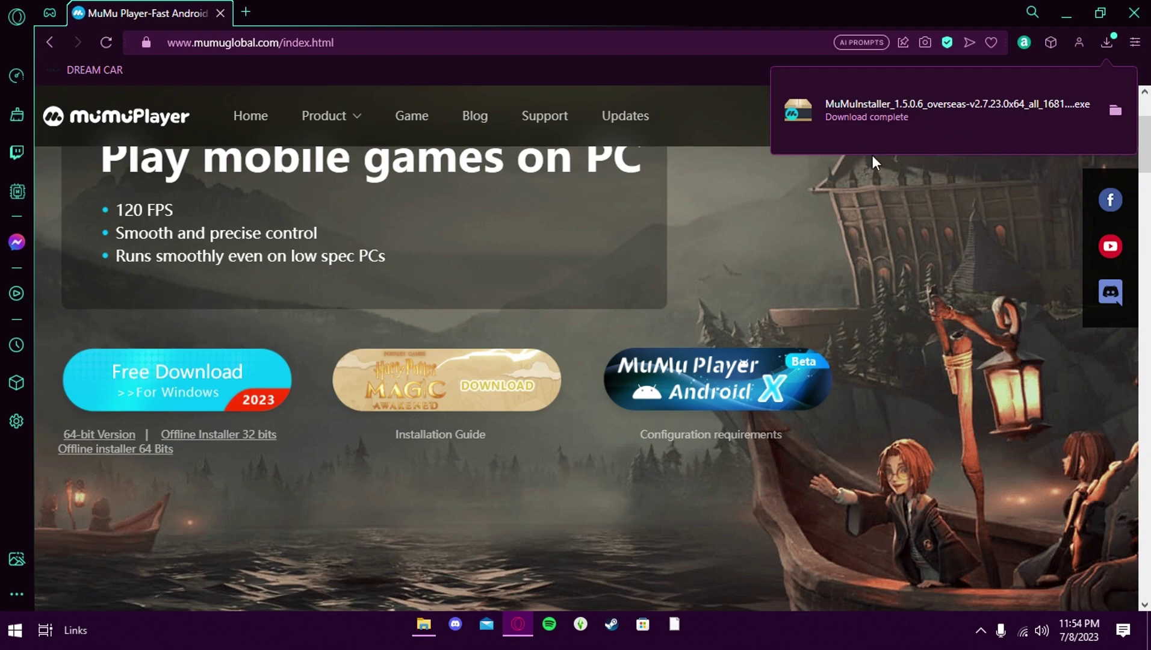
left_click(421, 632)
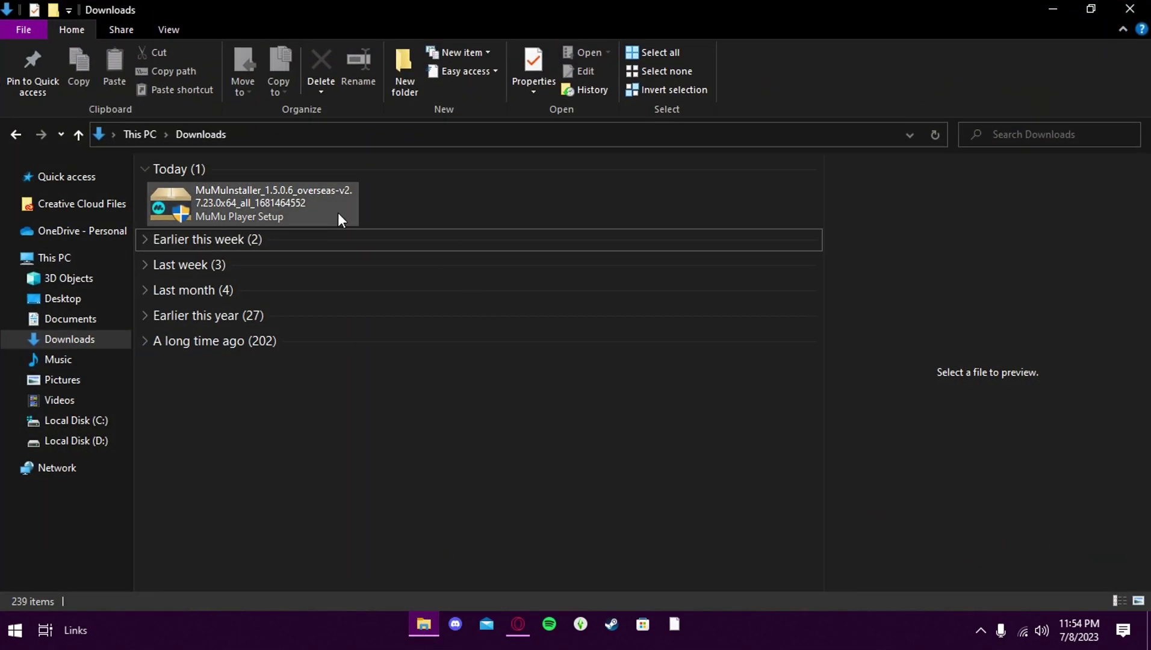
left_click(241, 203)
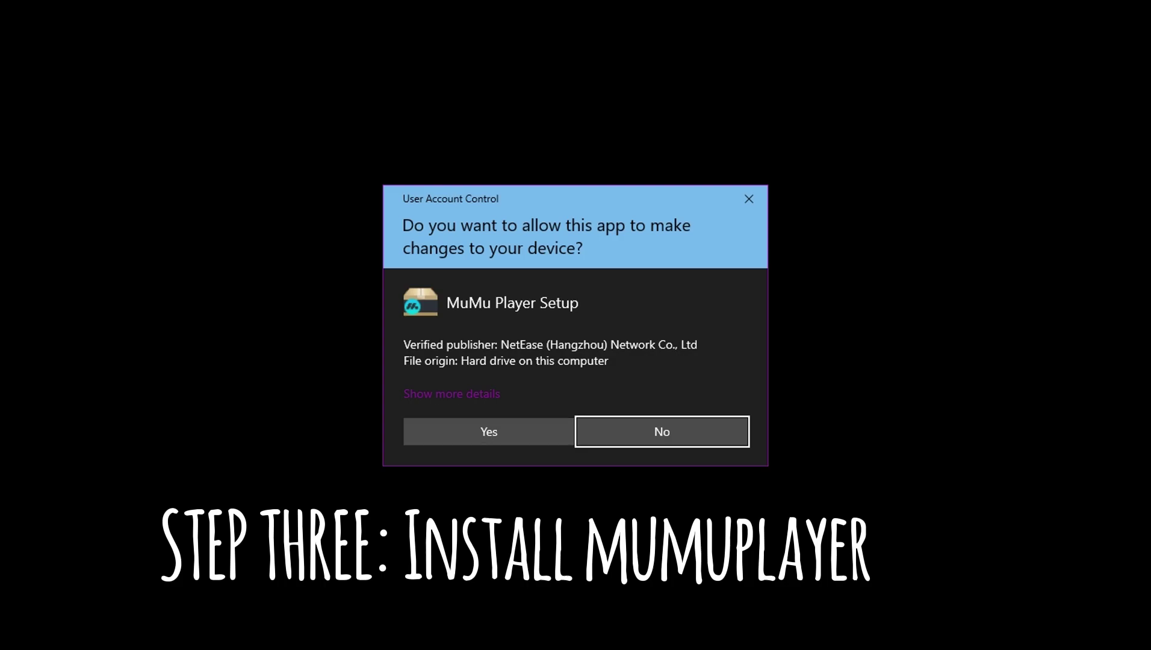
Approve the setup's permission prompt and bring the MuMu installer window into view.
left_click(525, 431)
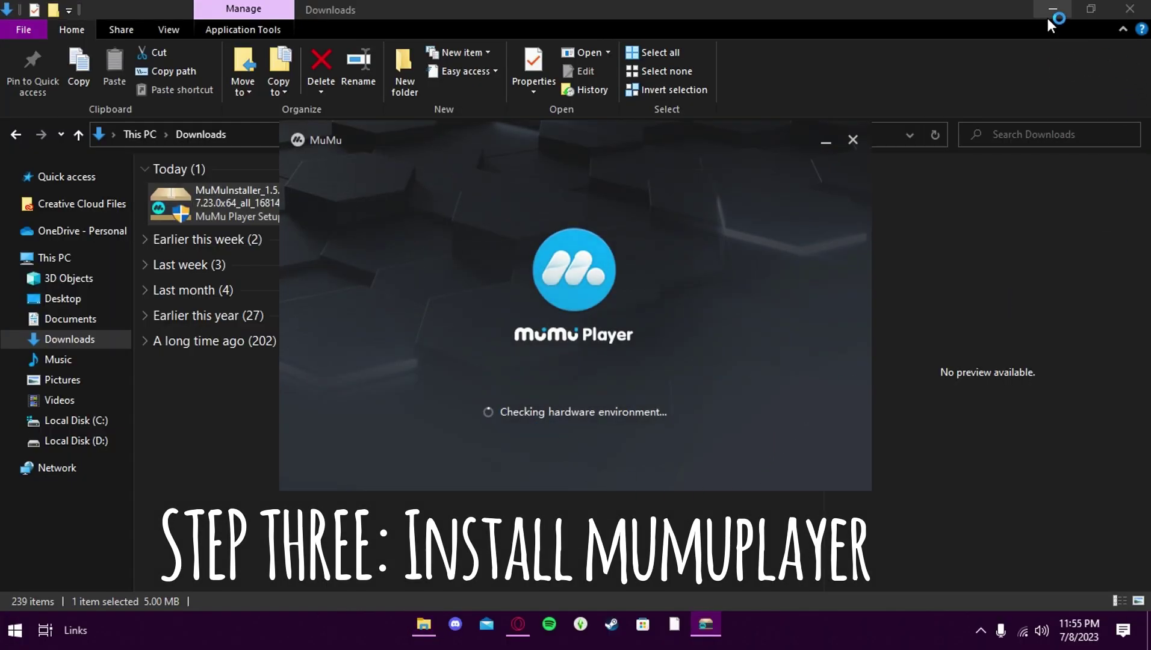
left_click(424, 624)
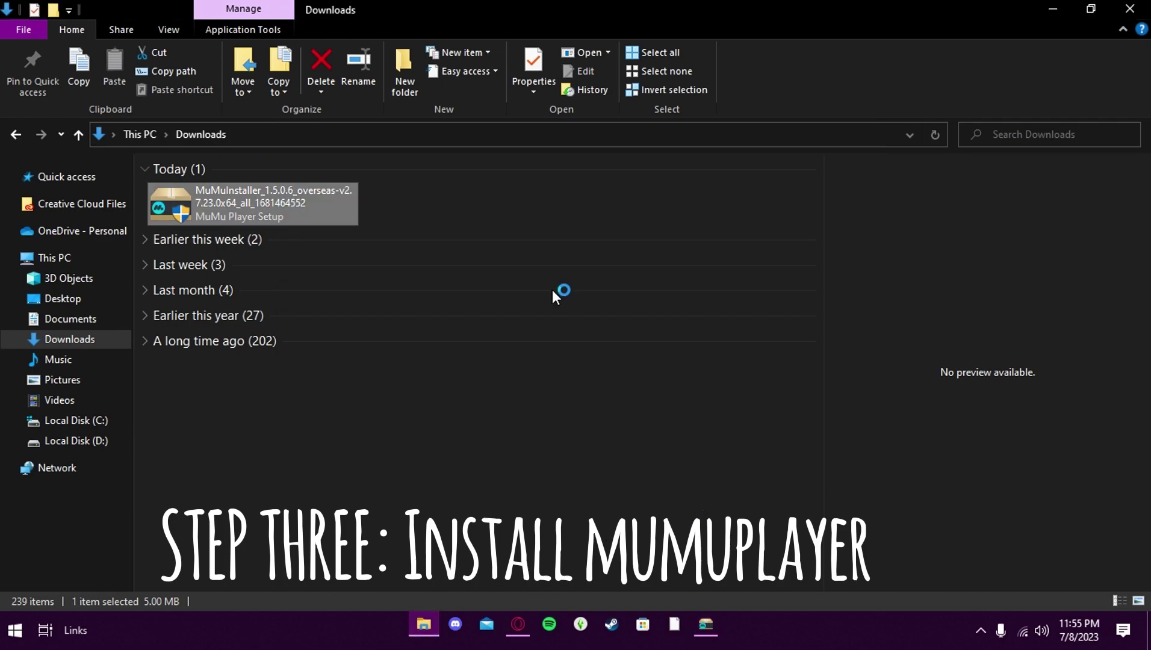
left_click(1052, 11)
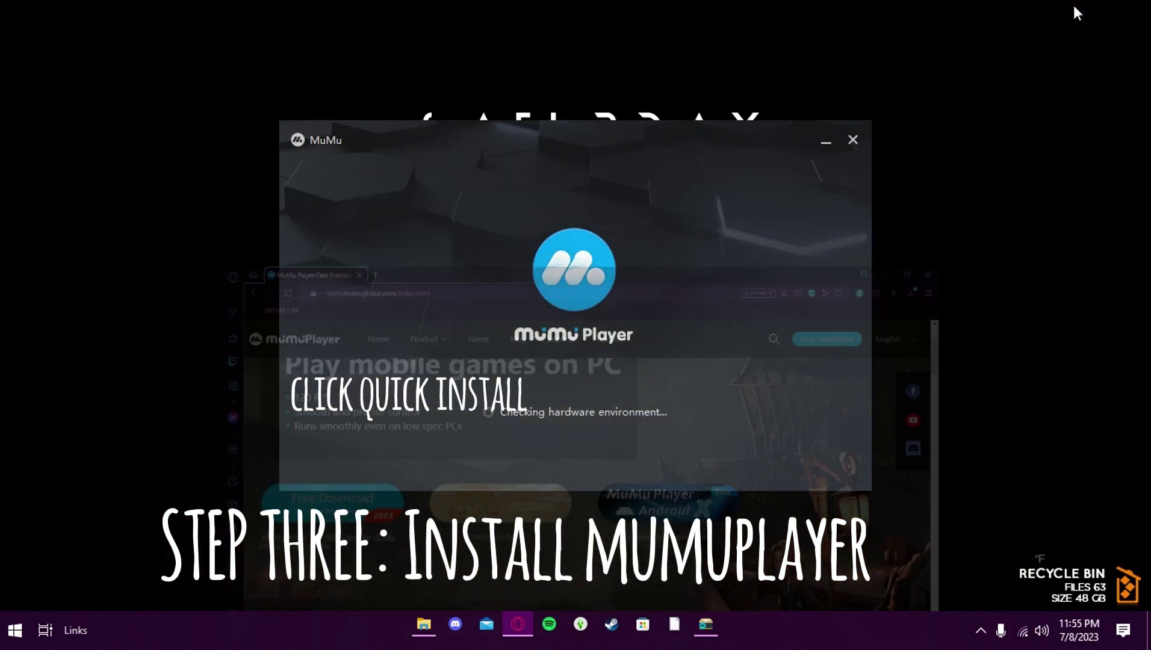
mouse_move(729, 144)
left_mouse_down()
mouse_move(614, 451)
mouse_move(727, 93)
left_mouse_up()
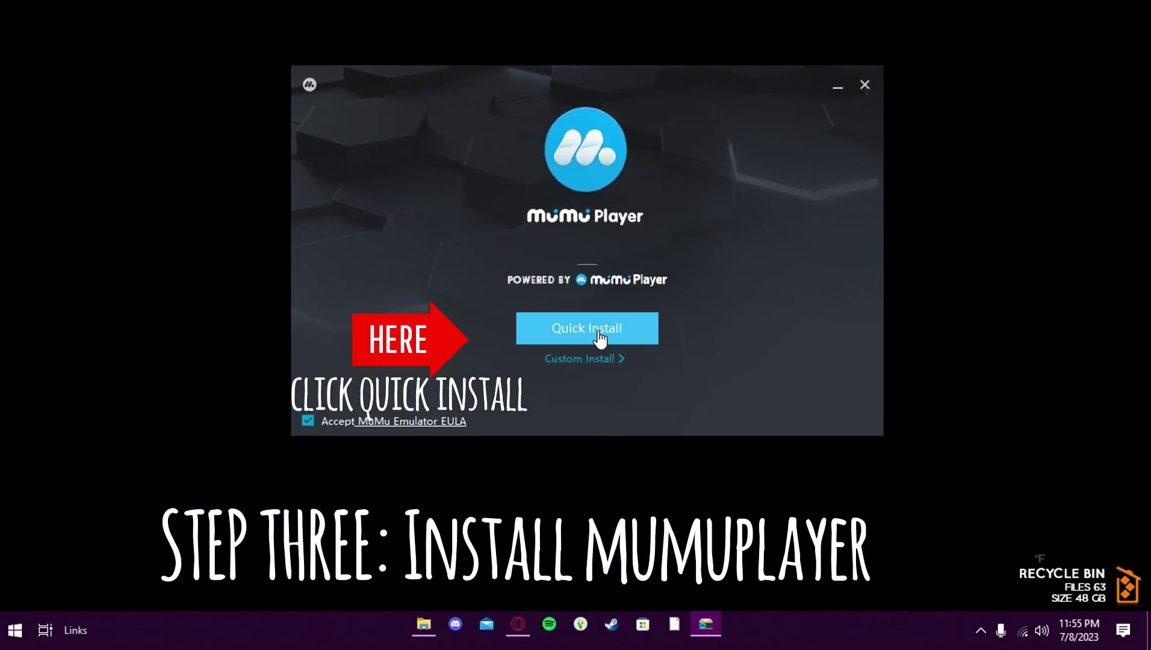
Check the custom install path, then start Quick Install to the default location.
left_click(586, 359)
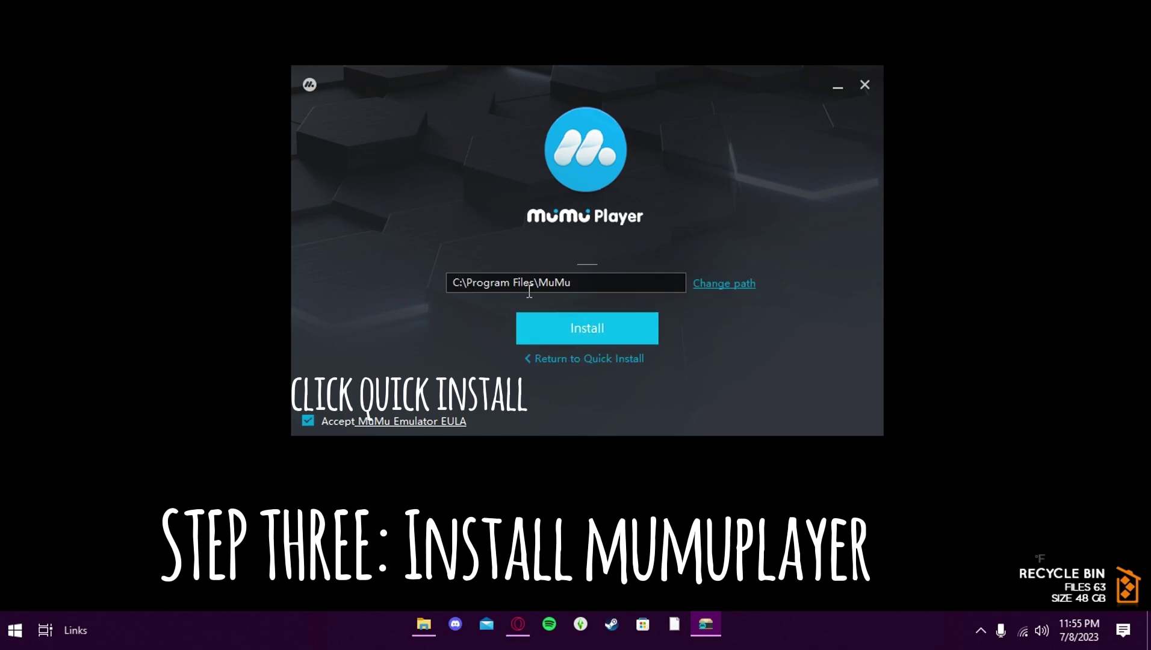
left_click(561, 361)
left_click(596, 329)
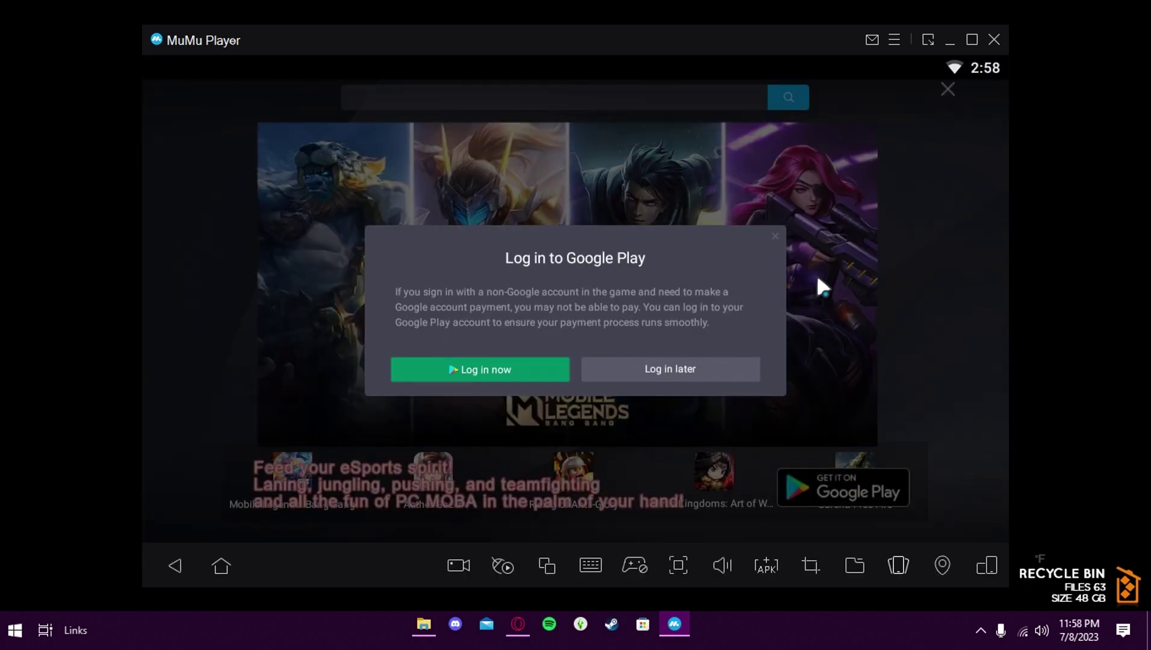
Choose Log in later on the Google Play prompt and close the Mobile Legends banner.
left_click(776, 236)
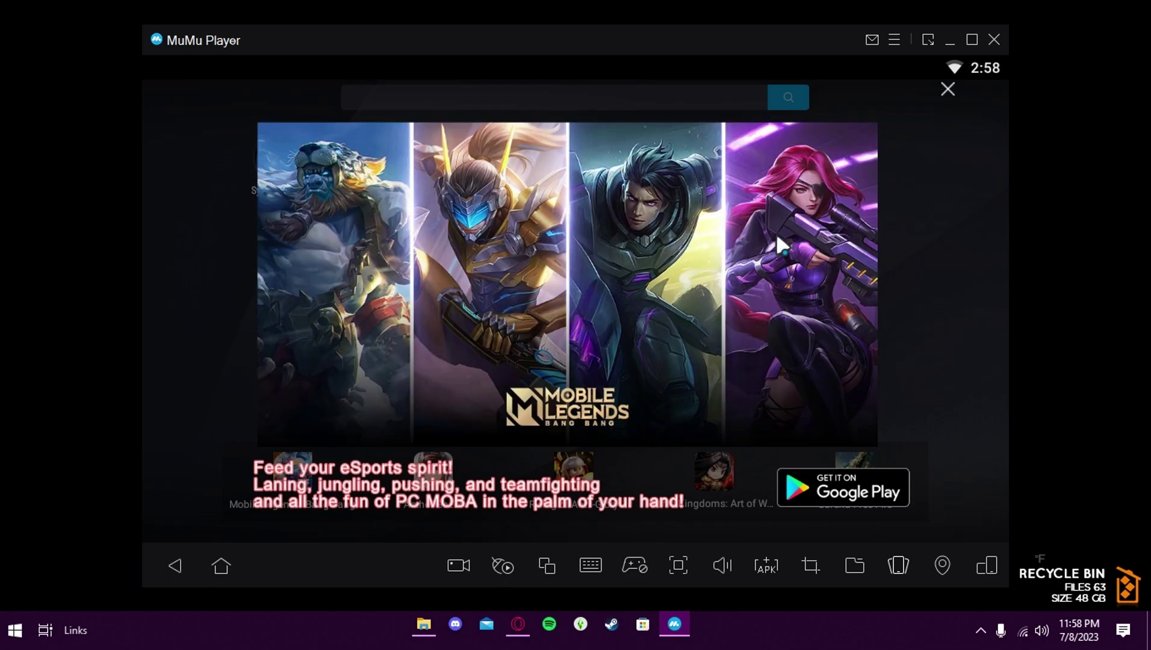
left_click(944, 93)
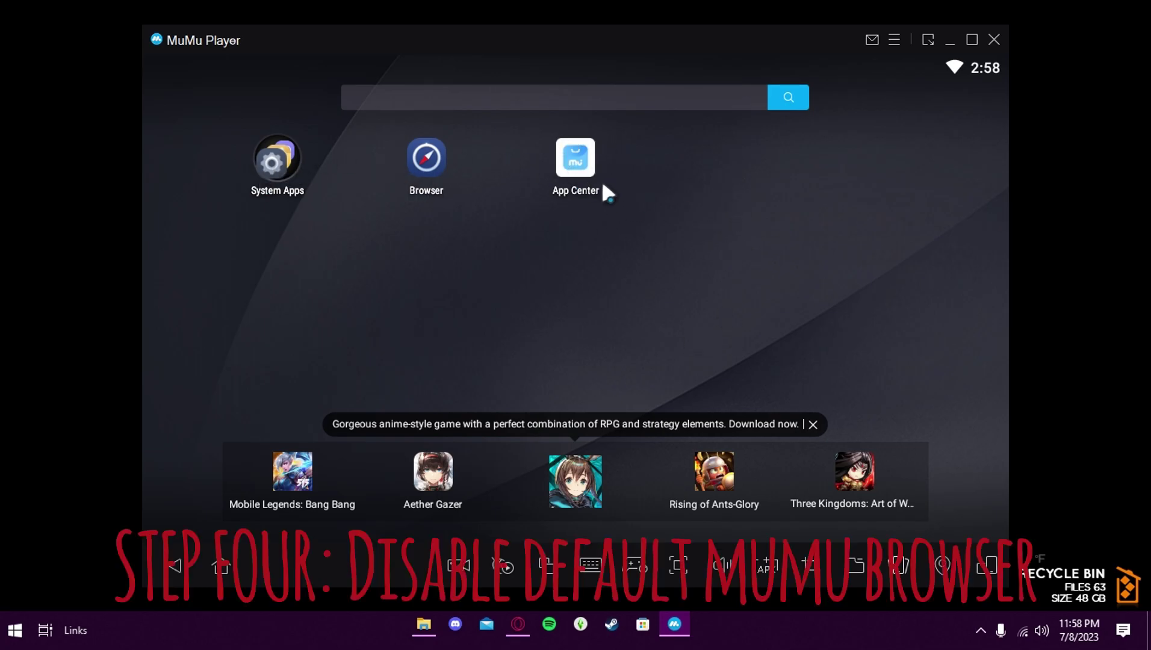
Disable the Browser app under System Apps > Settings > Apps, then back out of Settings.
left_click(259, 155)
left_click(253, 184)
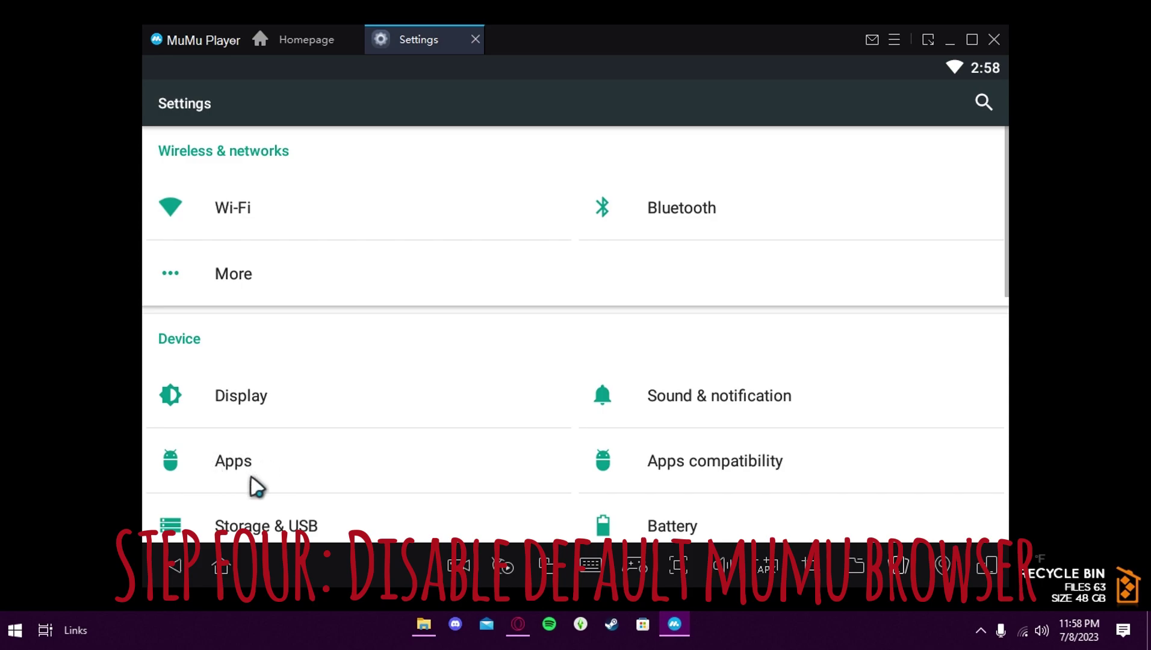
left_click(226, 469)
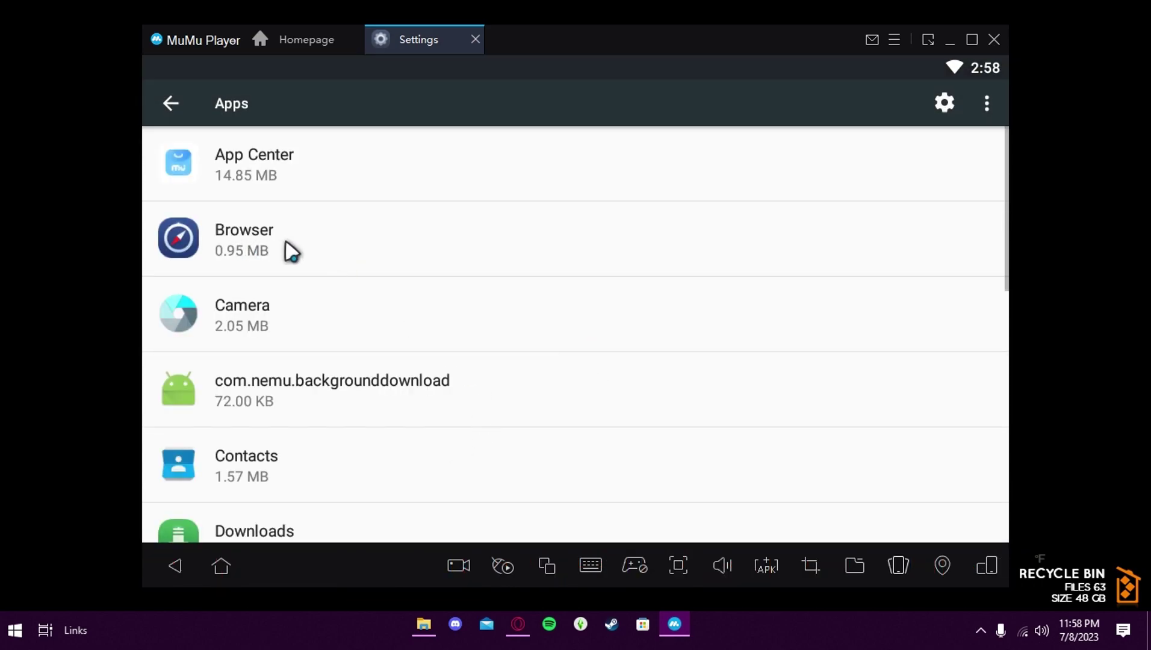
left_click(290, 250)
left_click(461, 241)
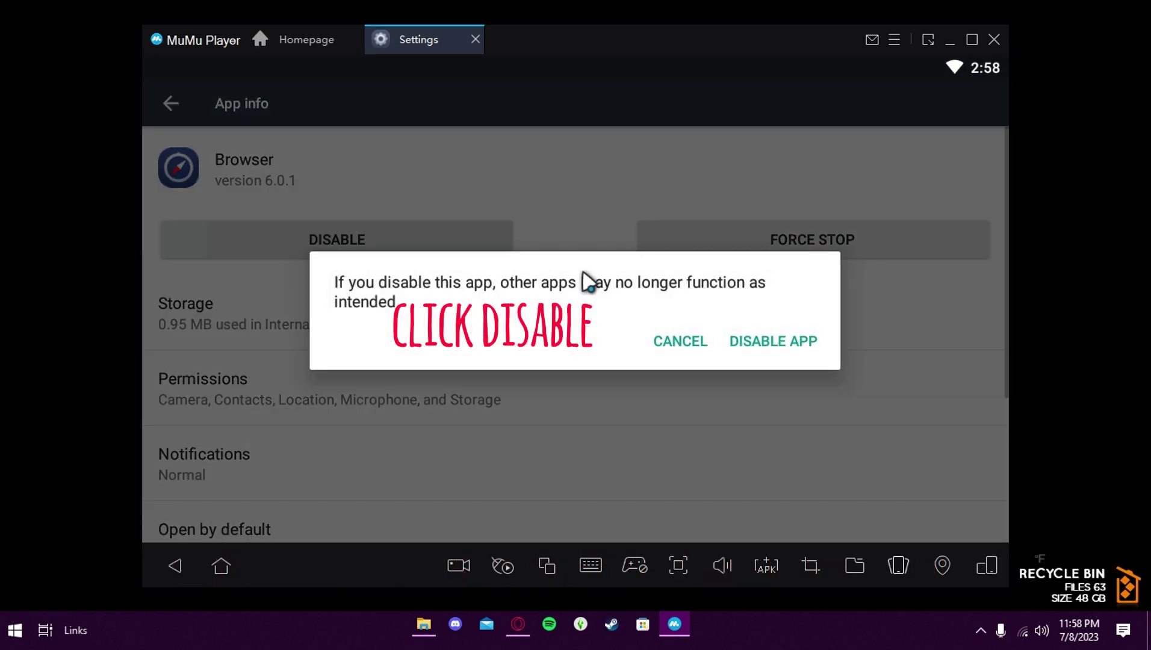
left_click(773, 351)
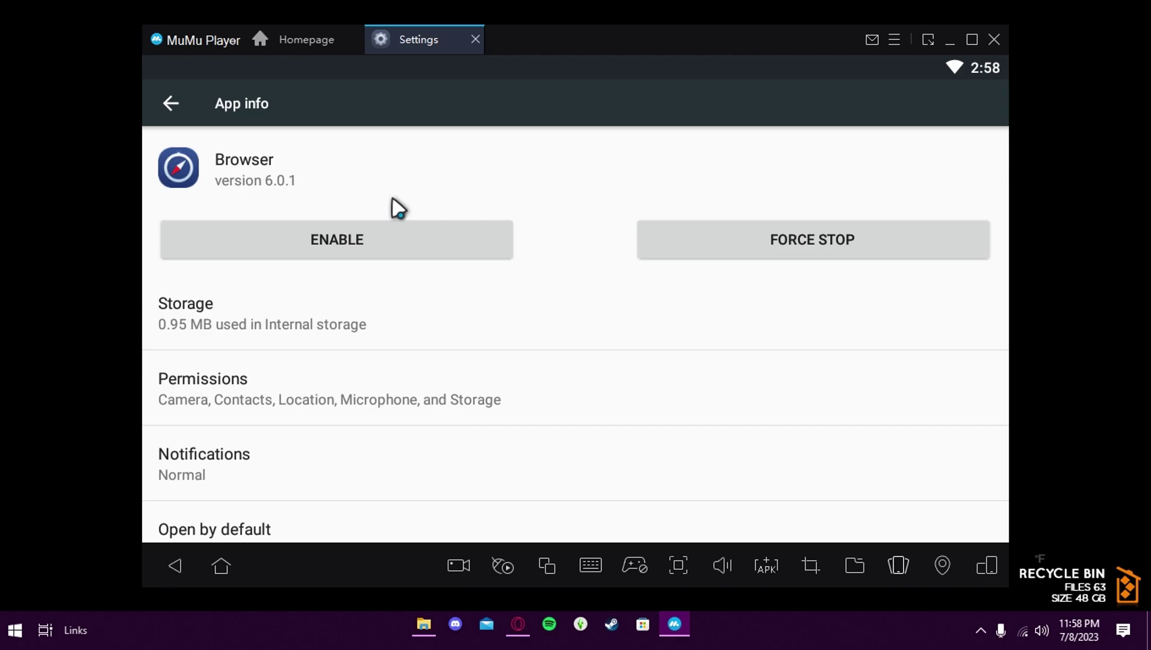
left_click(170, 104)
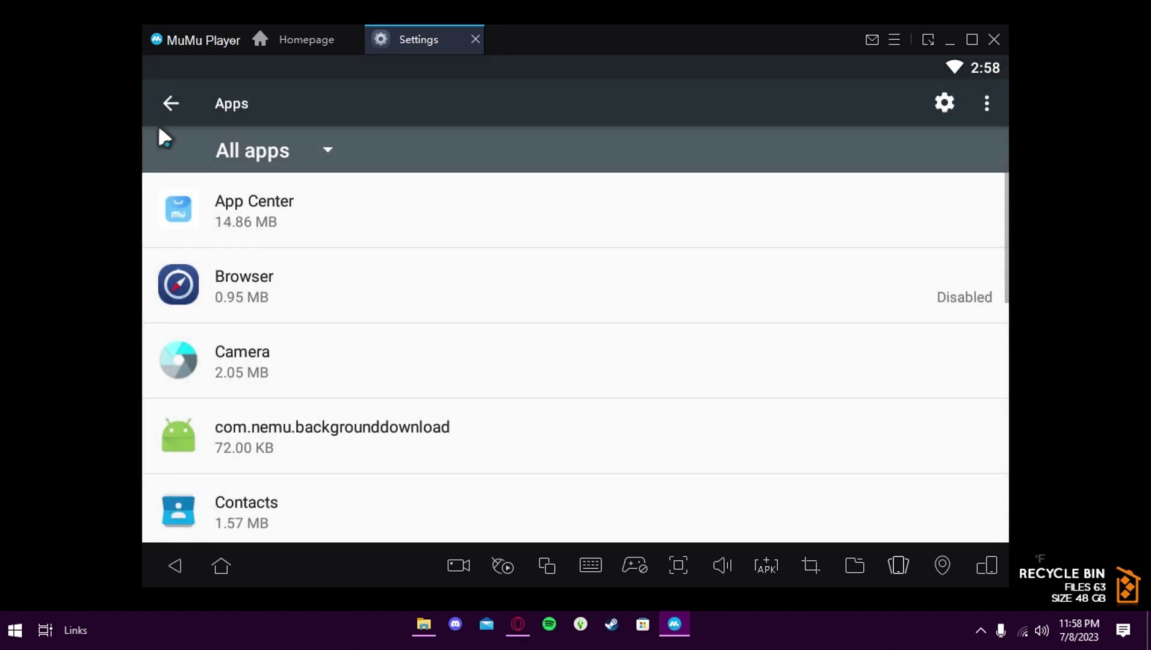
left_click(170, 104)
Close the Settings tab and launch Play Store from the System Apps folder.
left_click(323, 40)
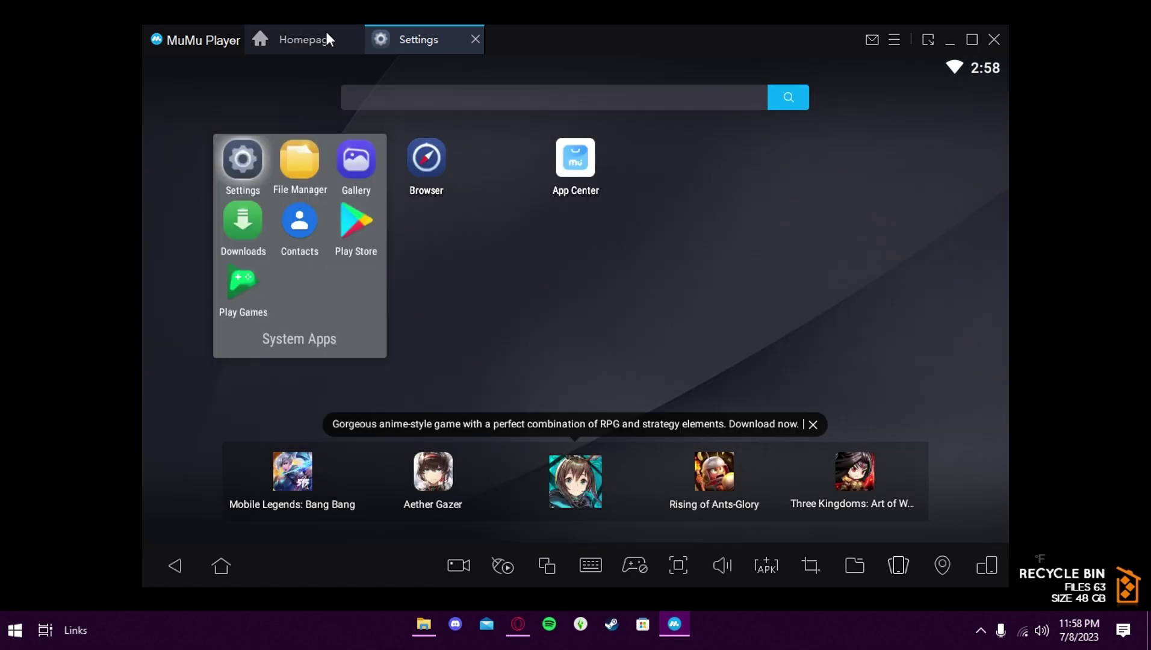
left_click(475, 40)
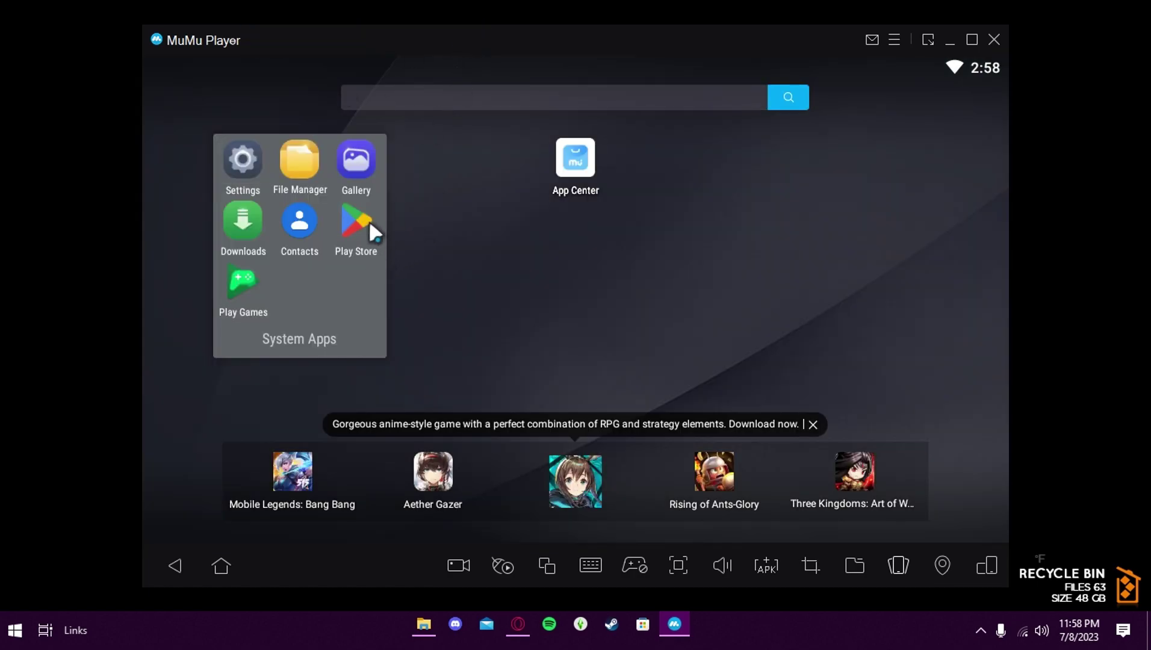
left_click(346, 246)
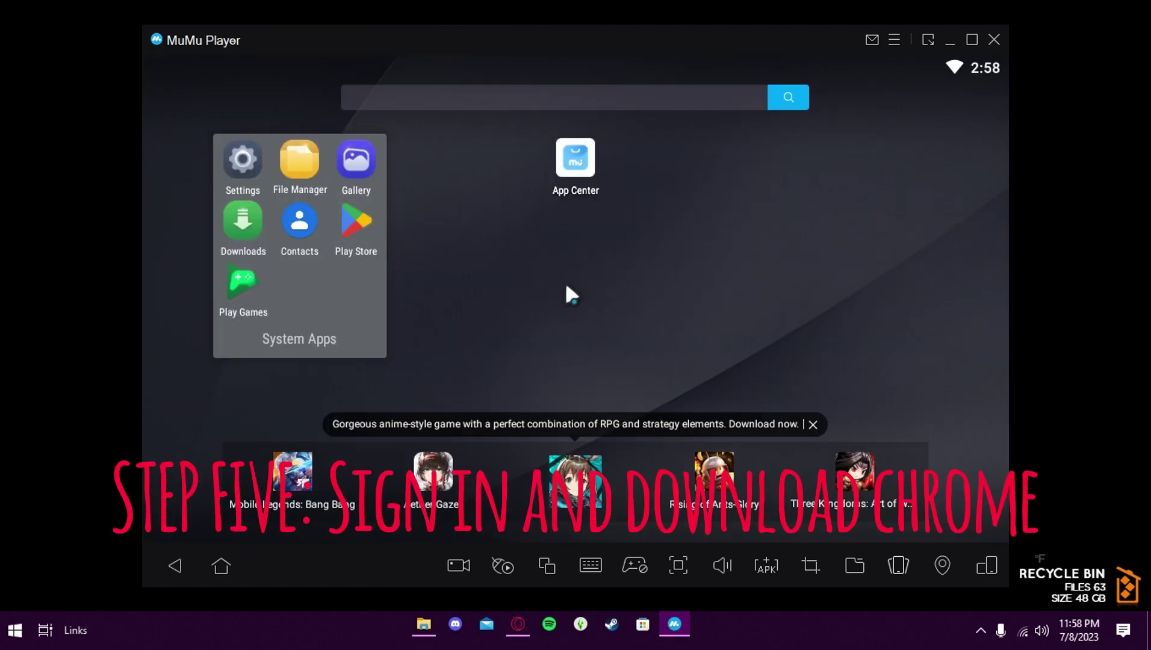
Sign in to Play Store, confirm personal device use, accept the terms, and turn off basic backup.
left_click(352, 214)
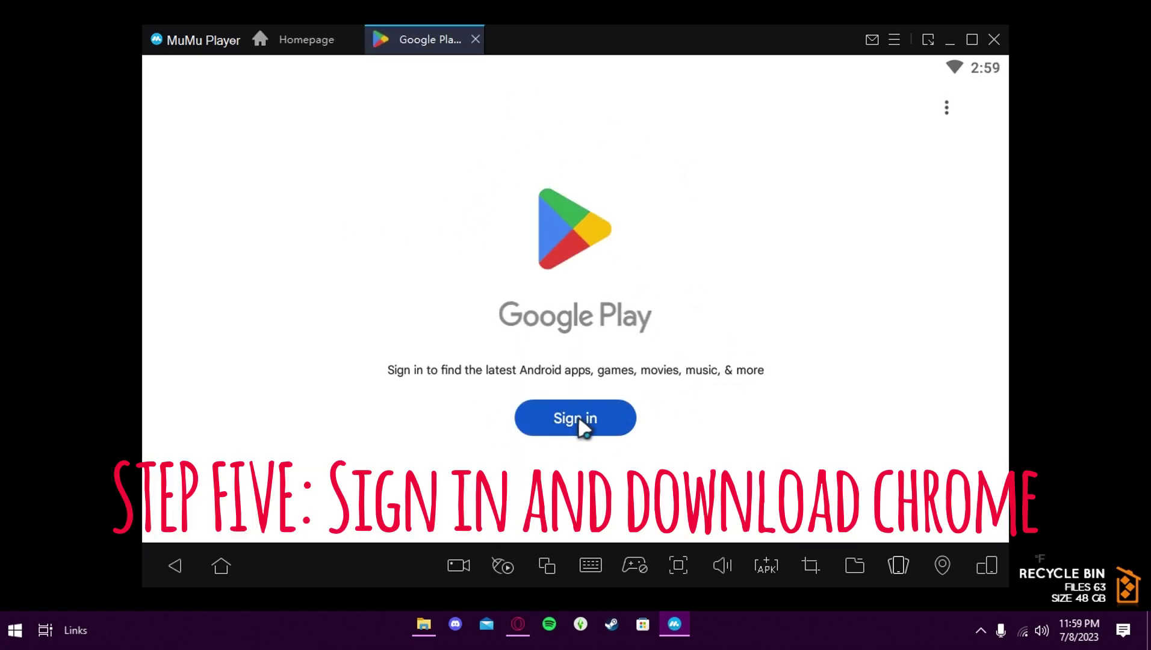
left_click(601, 427)
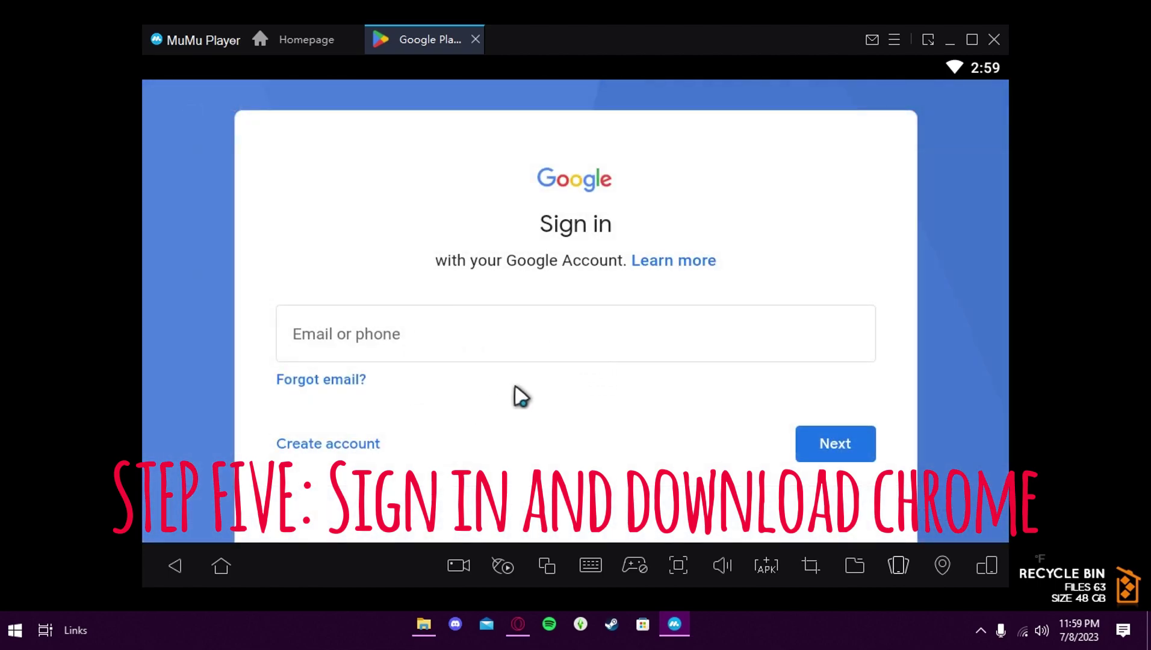
left_click(469, 340)
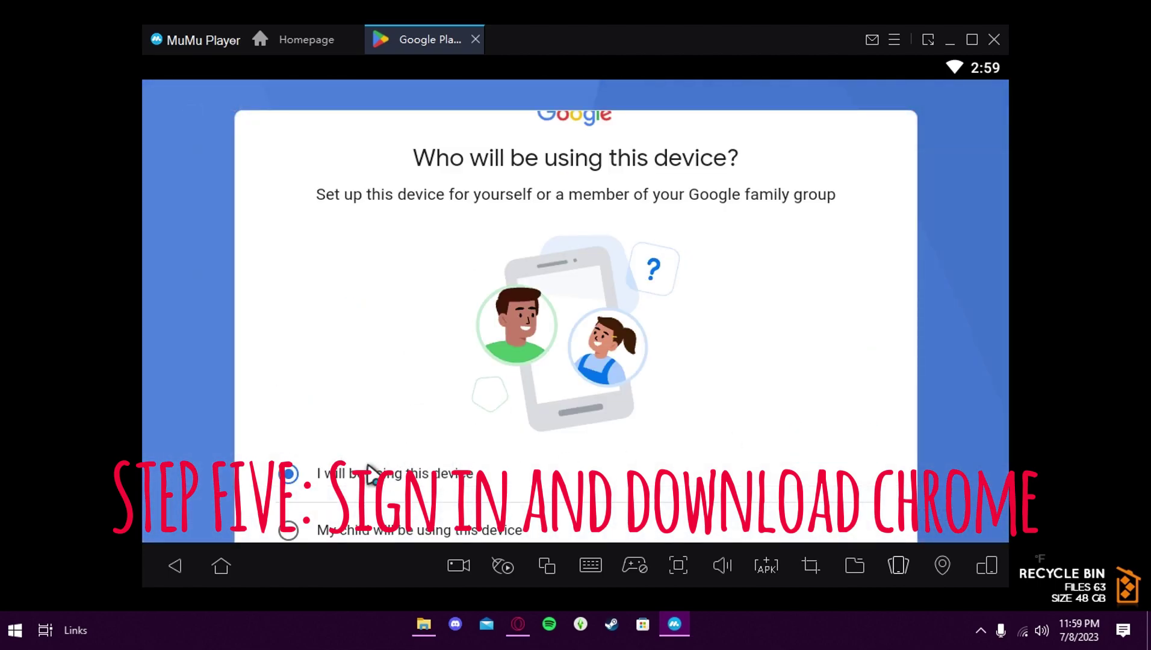
scroll(575, 360, "down", 5)
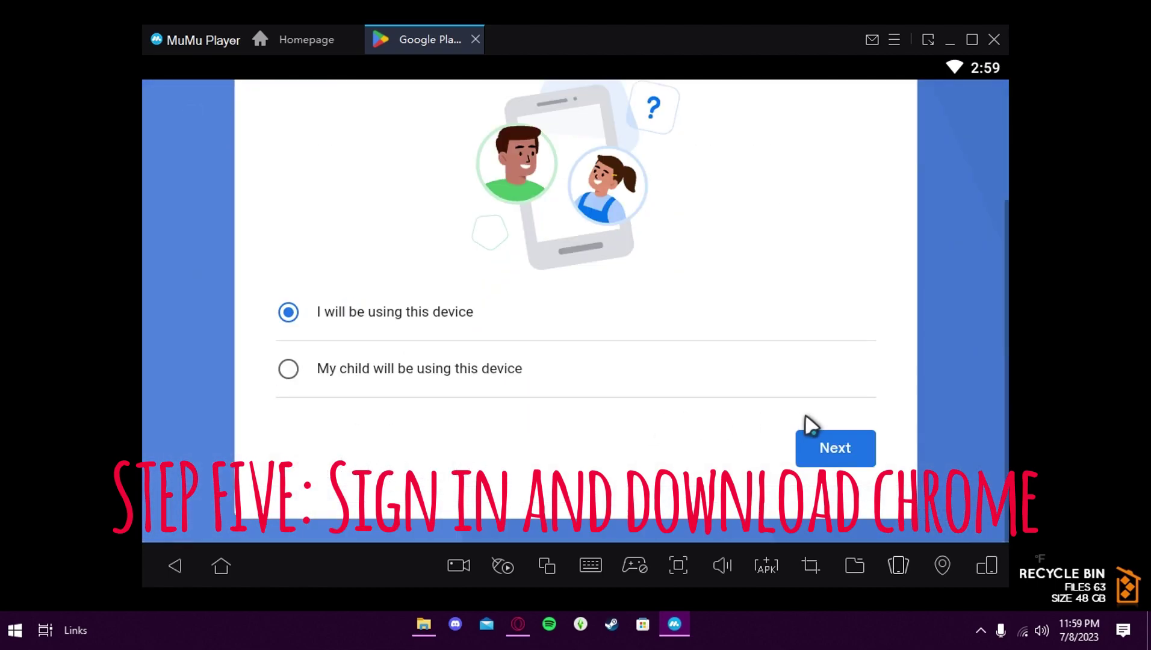
left_click(832, 444)
left_click(850, 514)
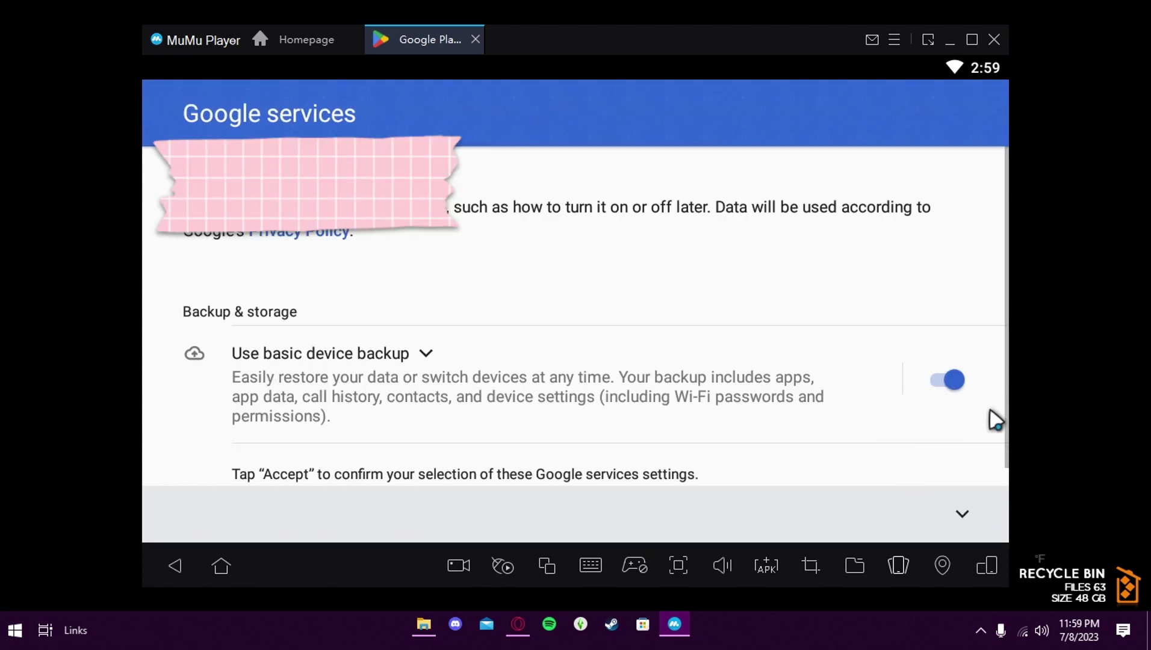
left_click(949, 380)
scroll(946, 390, "down", 1)
left_click(956, 510)
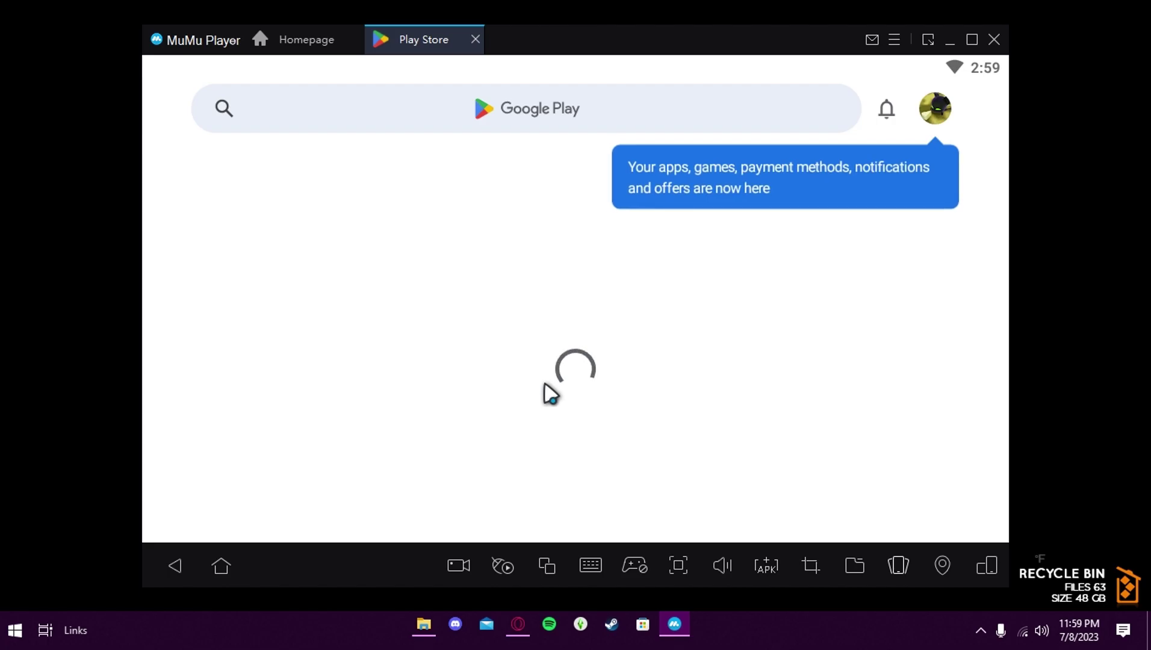
Search Play Store for 'chrome' and install Google Chrome: Fast & Secure.
left_click(532, 113)
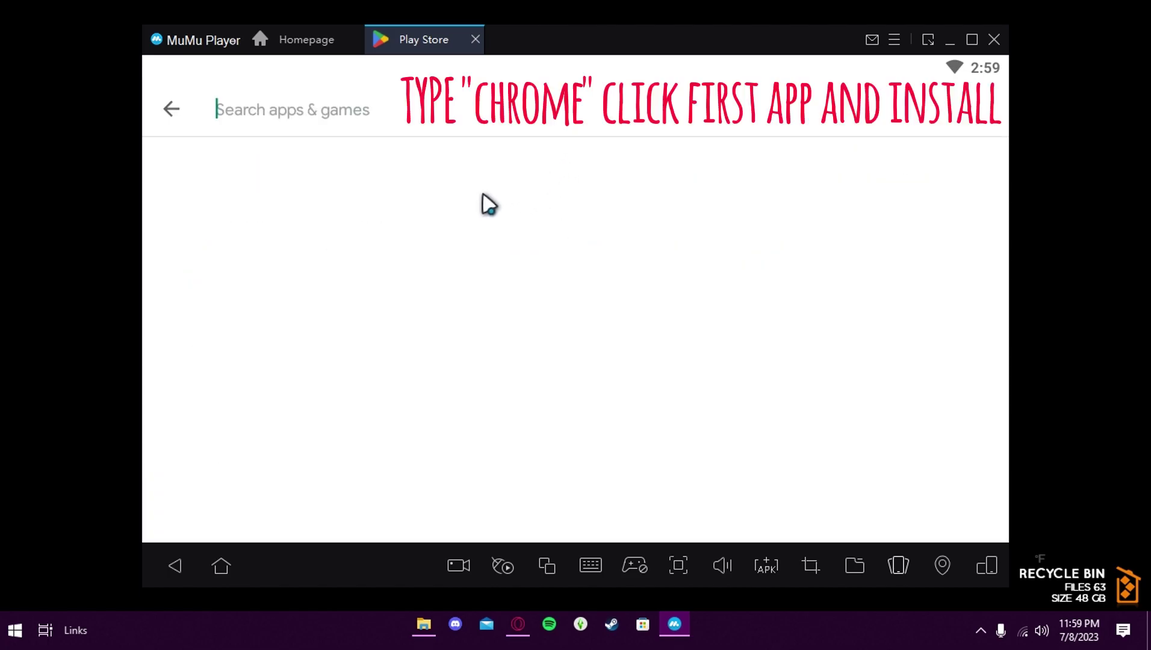
type("chro")
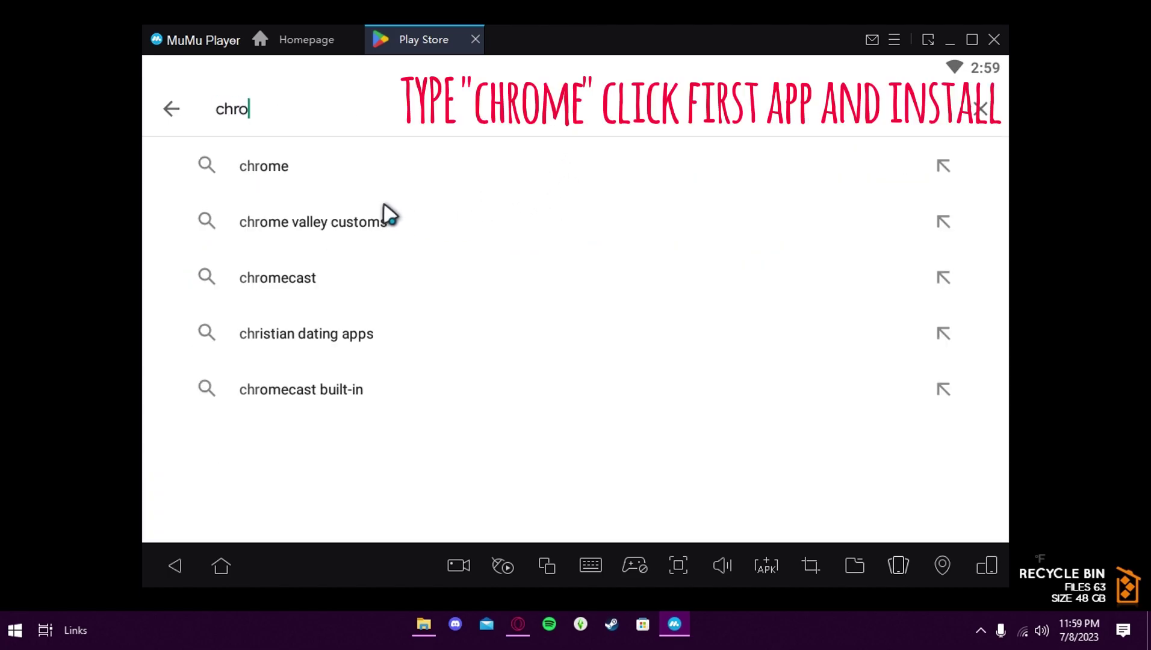
left_click(284, 171)
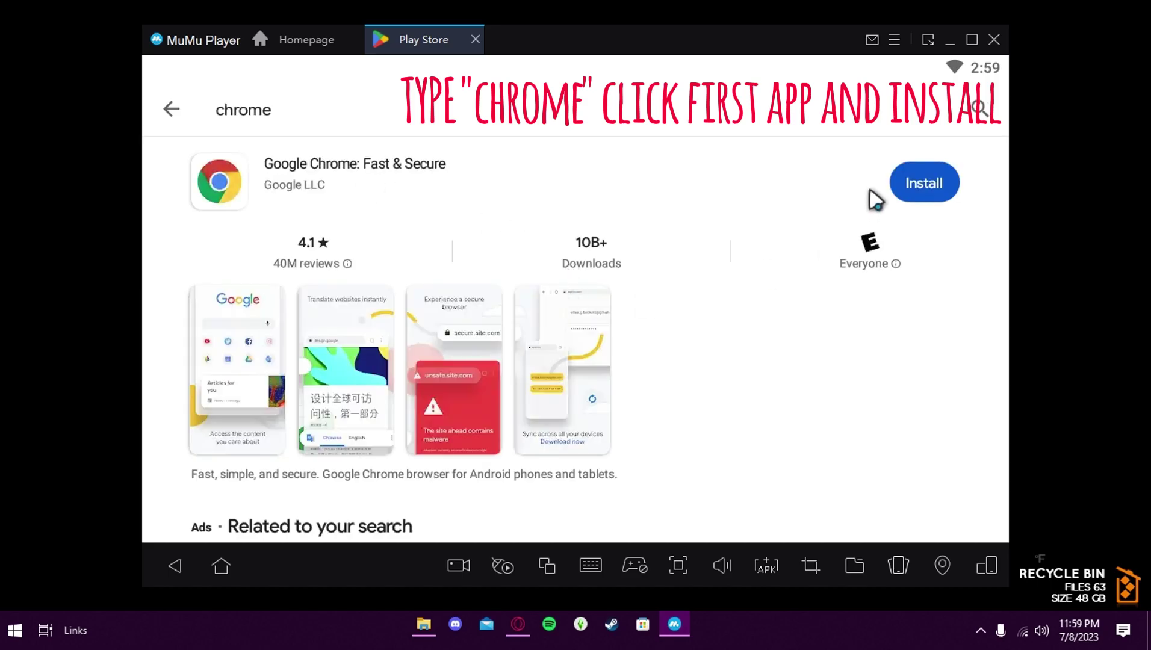
left_click(913, 186)
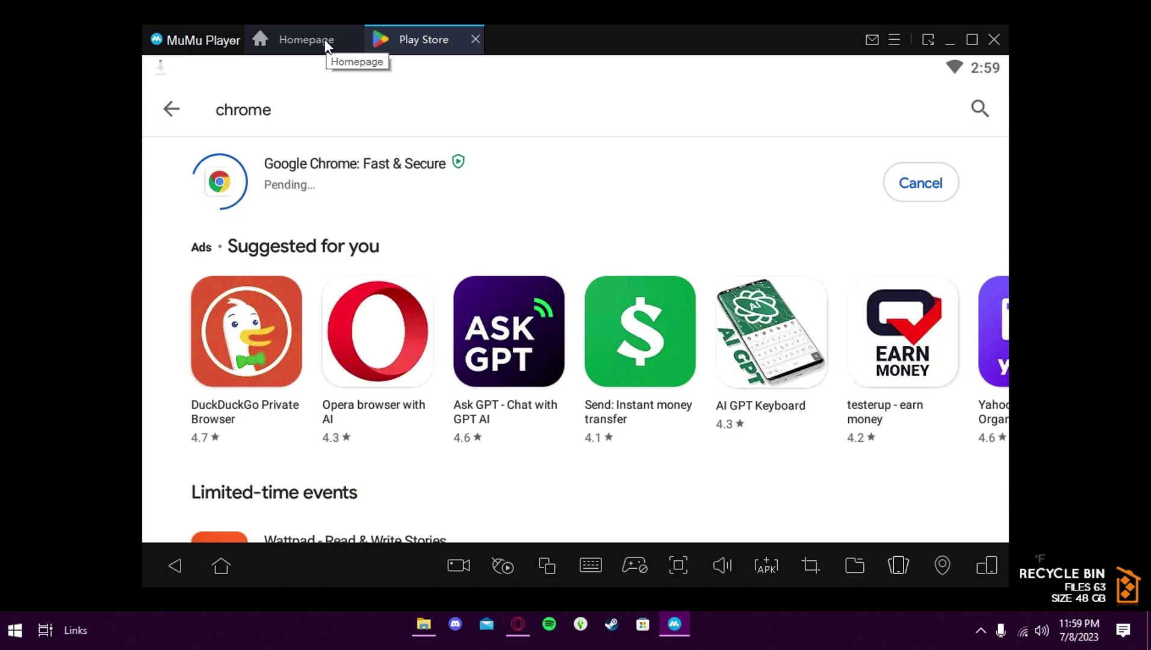
Close the Play Store and watch Chrome's download progress in the notification shade.
left_click(325, 40)
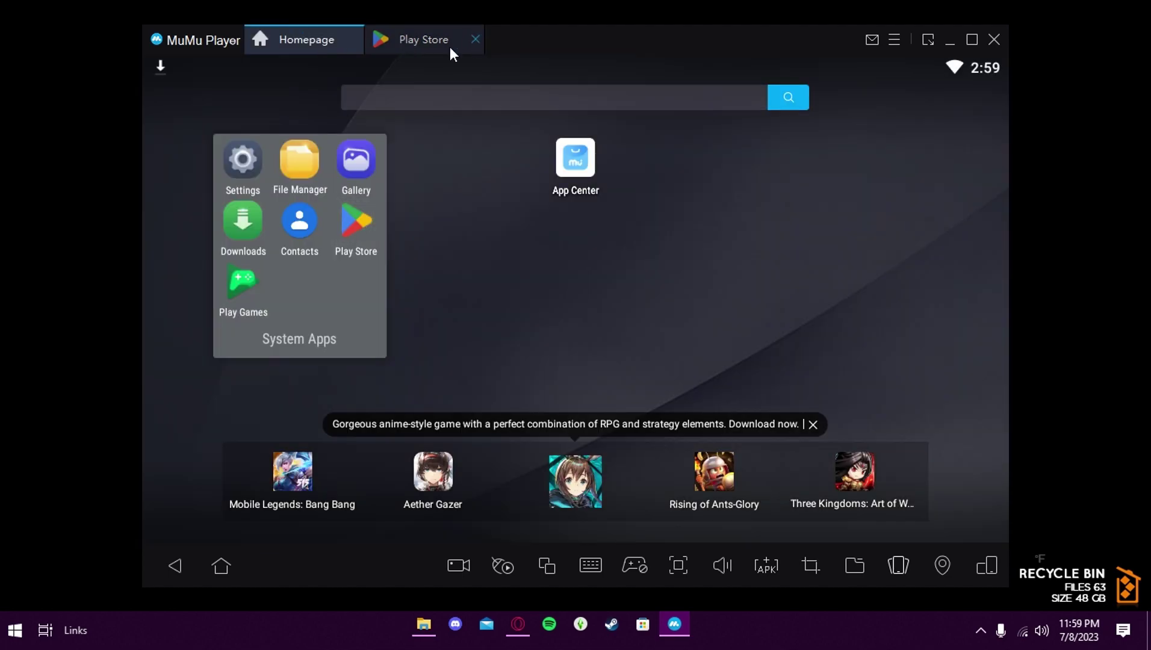
left_click(475, 39)
left_click_drag(226, 67, 243, 128)
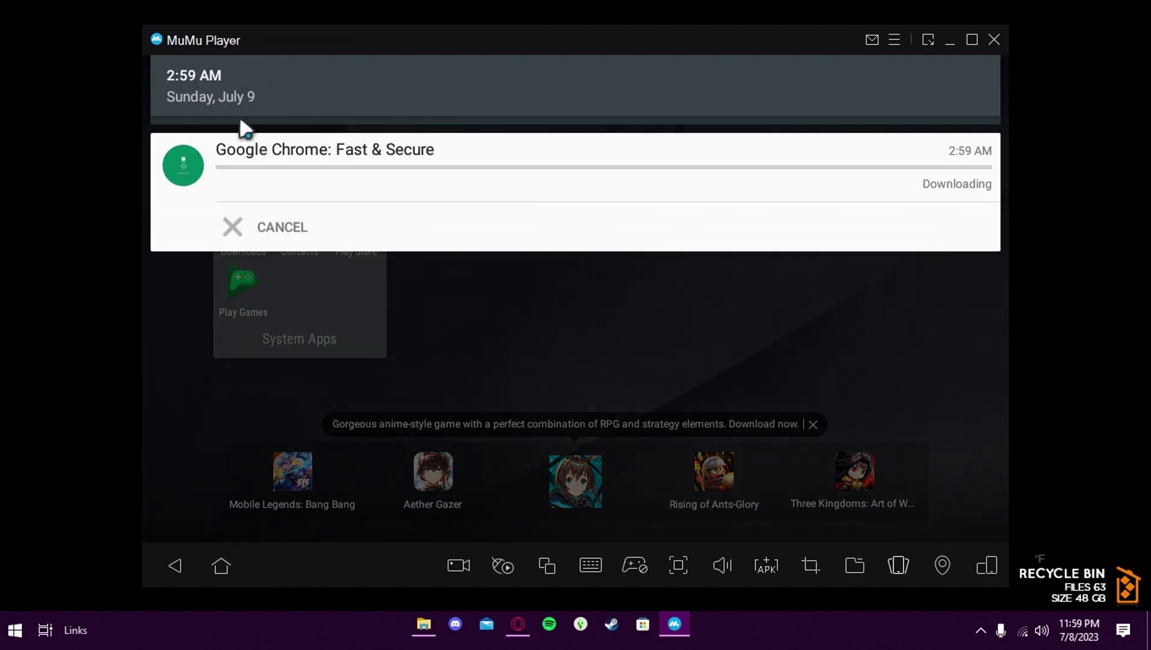
left_click(749, 357)
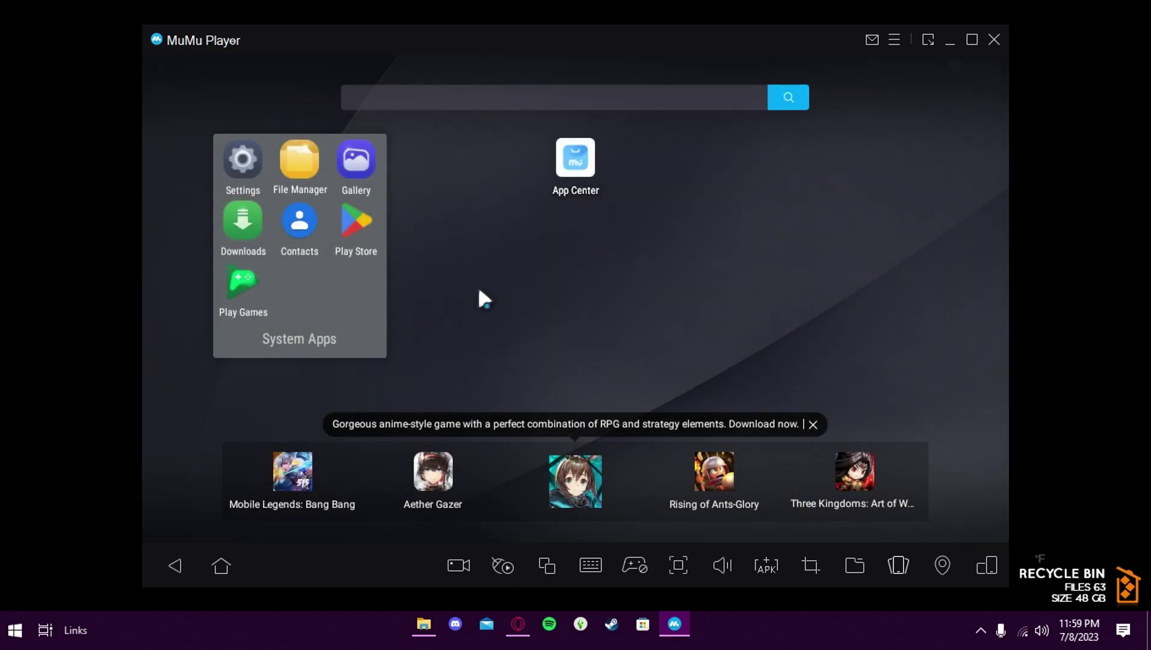
left_click(585, 244)
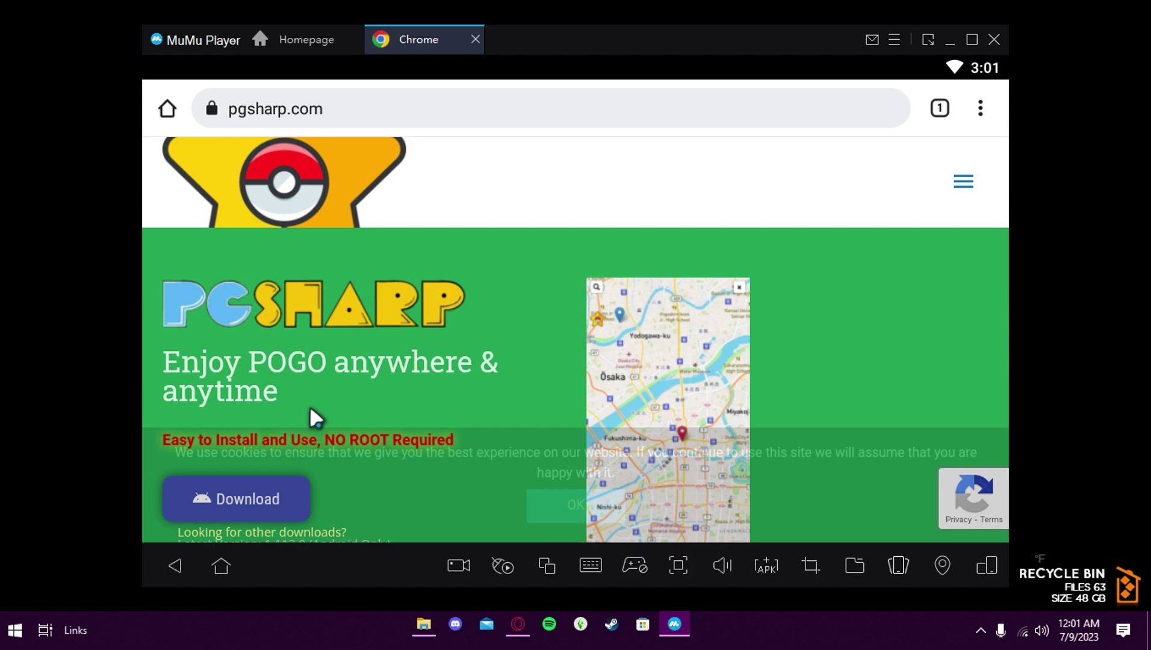
scroll(351, 406, "down", 2)
Dismiss the cookie notice and download the PGSharp ARM64 APK, keeping it despite the warning.
left_click(575, 509)
scroll(455, 383, "down", 10)
scroll(462, 406, "down", 5)
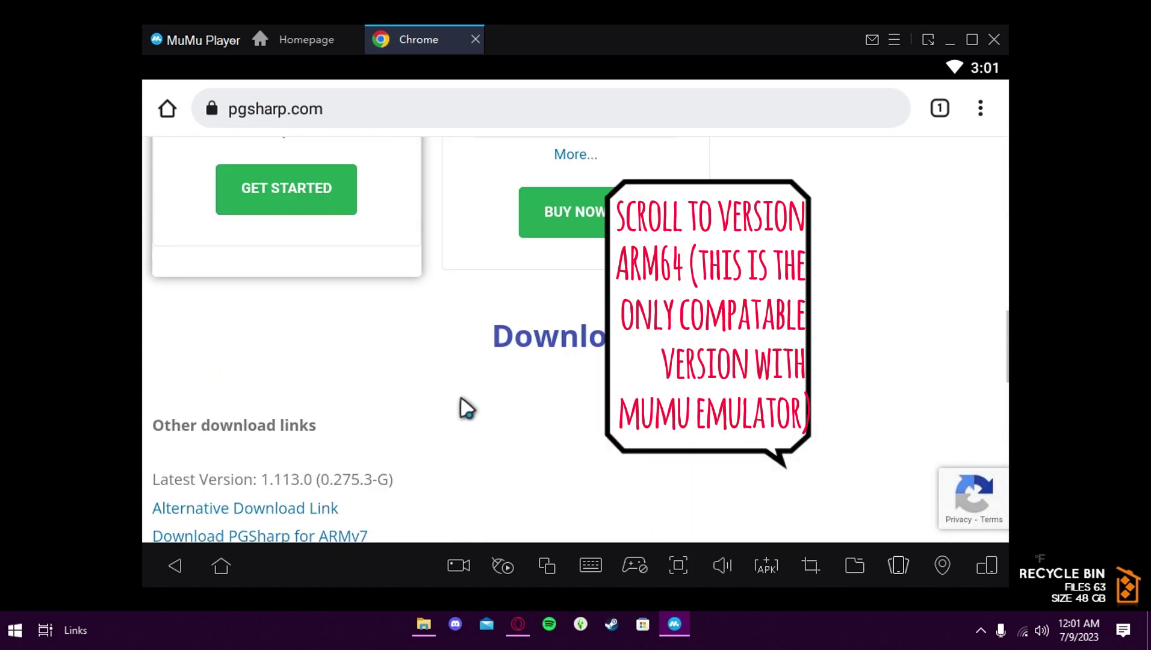
scroll(452, 413, "down", 2)
scroll(402, 335, "down", 2)
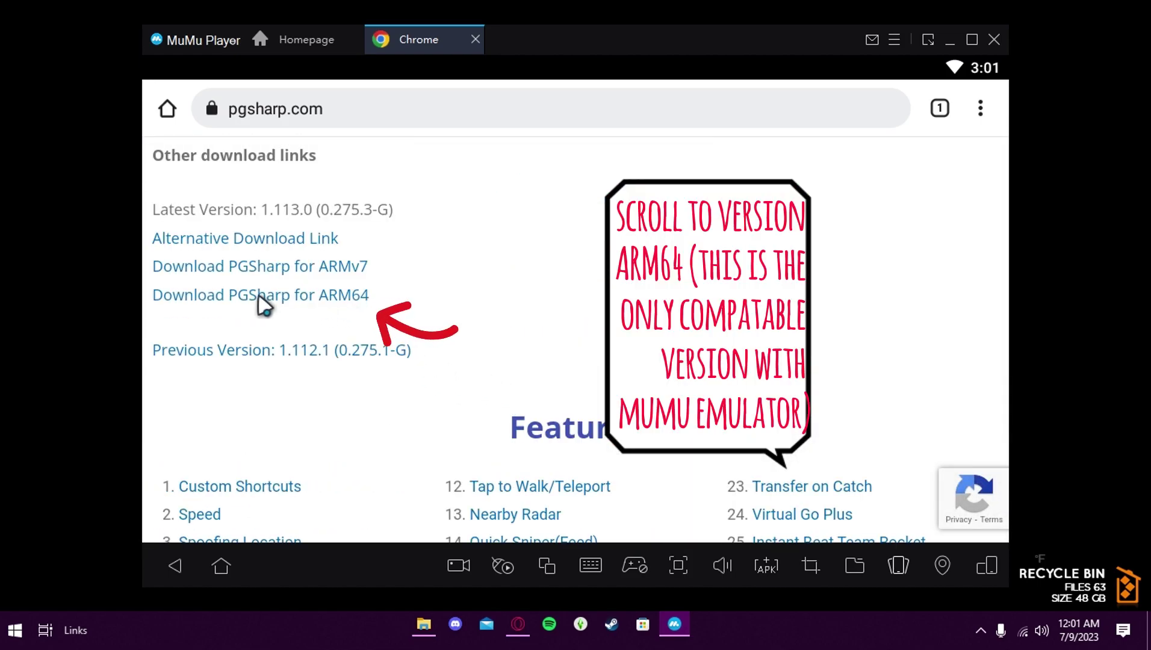
left_click(358, 300)
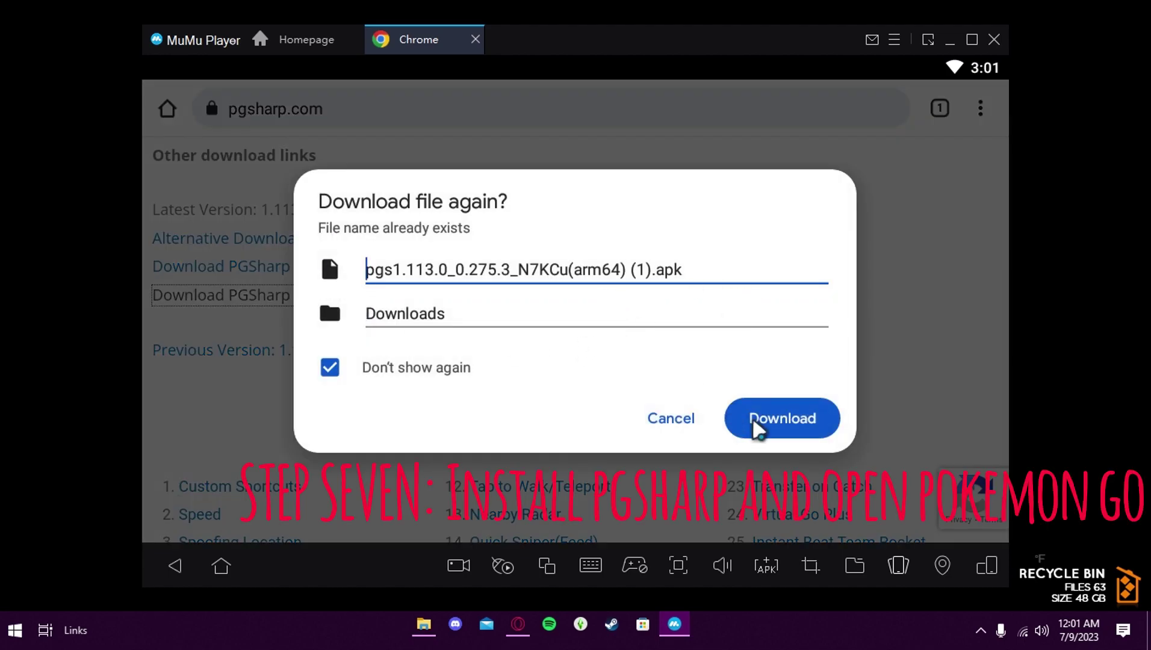
left_click(758, 431)
left_click(825, 377)
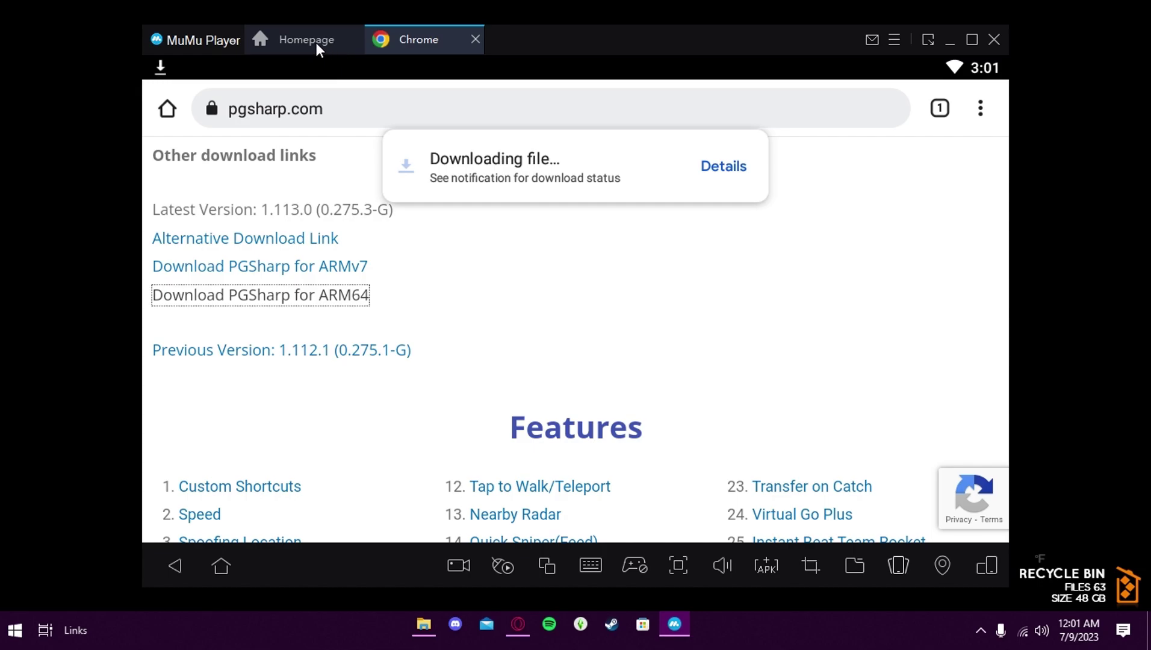
left_click_drag(263, 69, 262, 86)
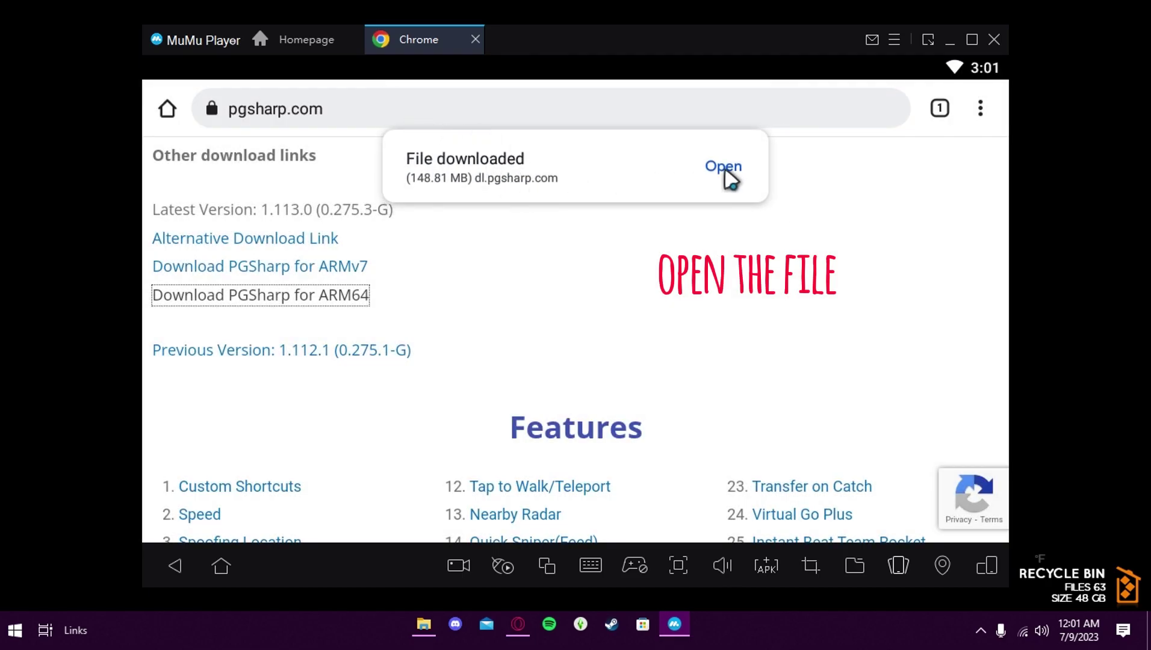
Open the downloaded PGSharp APK and install the Pokémon GO package.
left_click(724, 166)
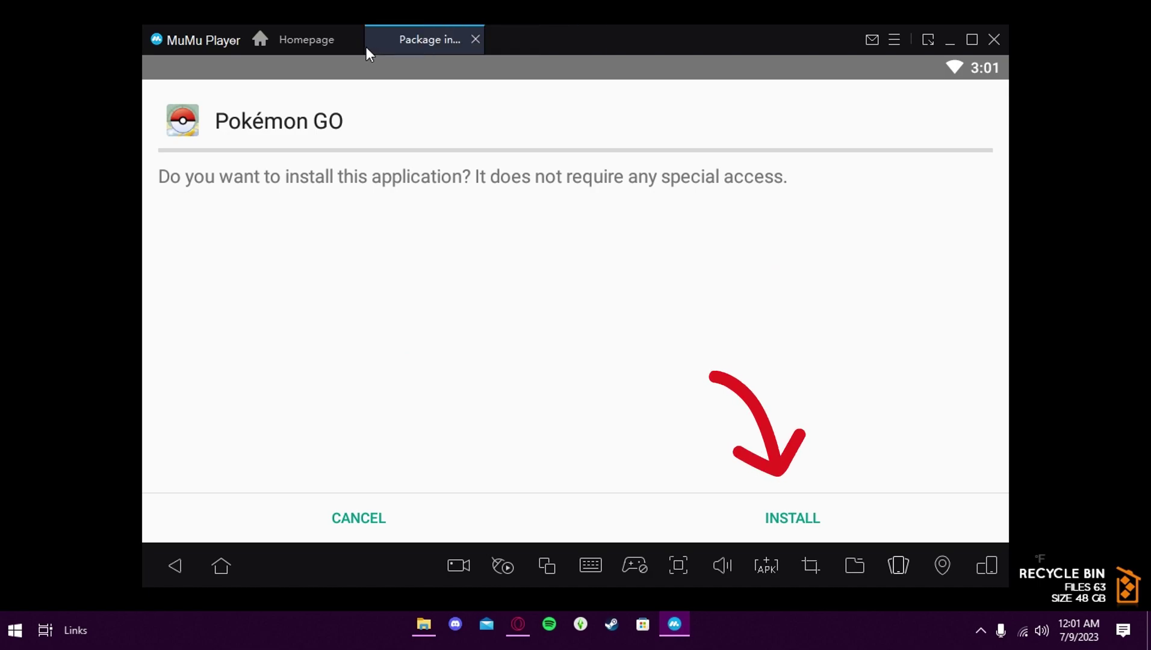
left_click(790, 519)
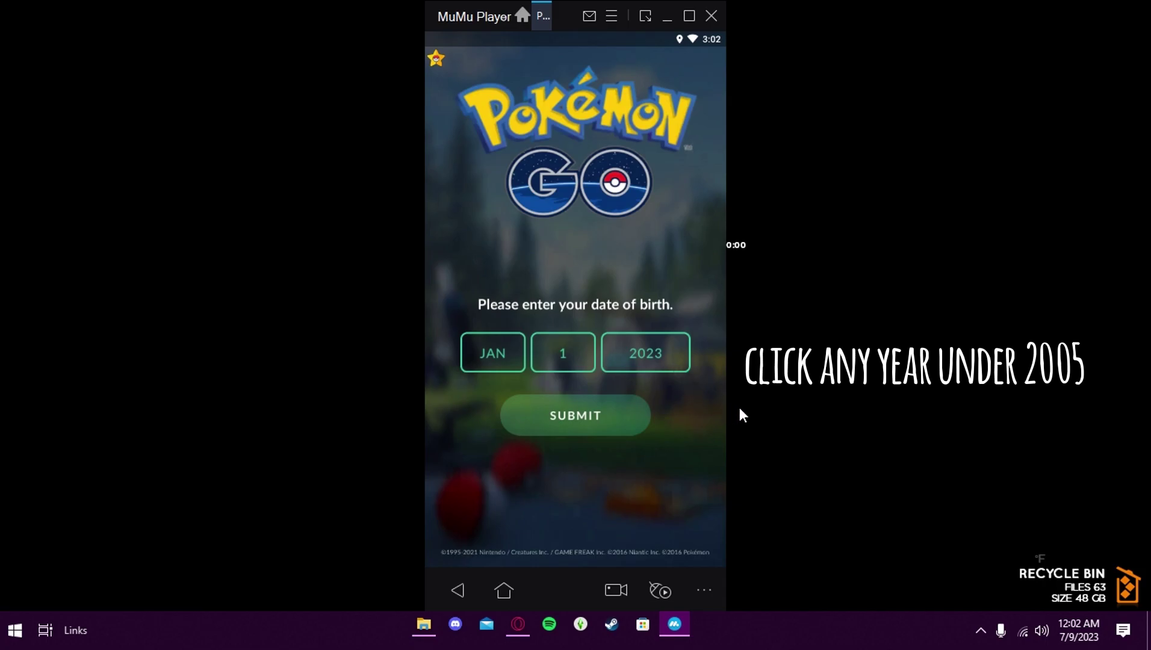
Submit 2001 as the birth year, choose Returning Player, and pick Google sign-in.
left_click(668, 352)
left_click_drag(654, 434, 656, 188)
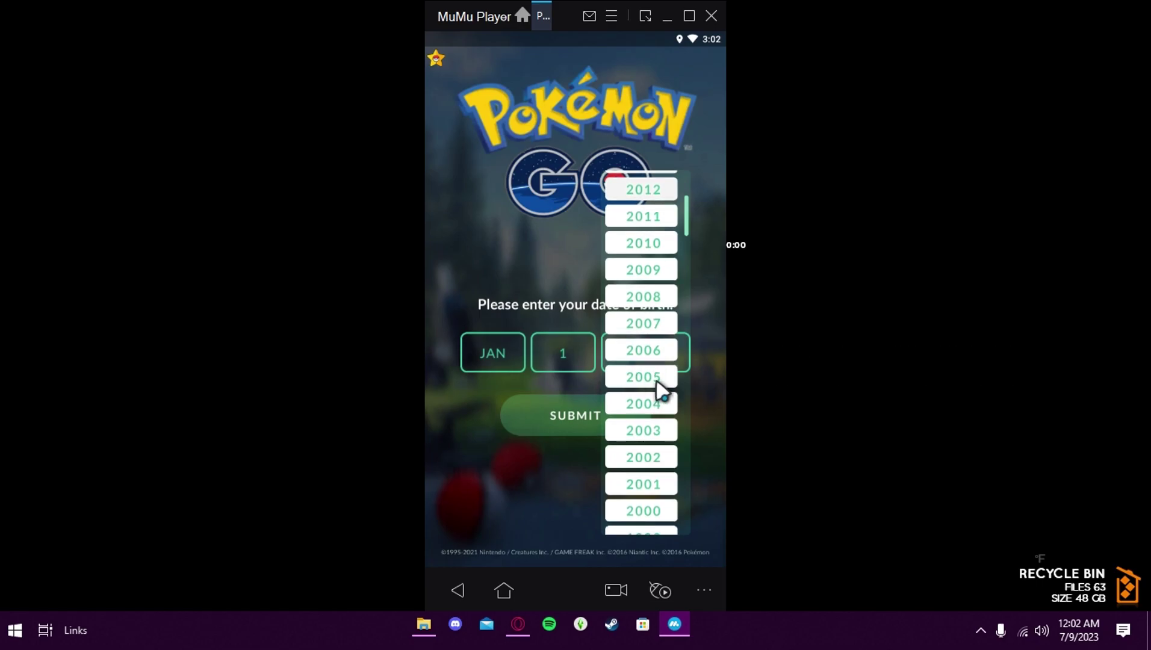
left_click(646, 485)
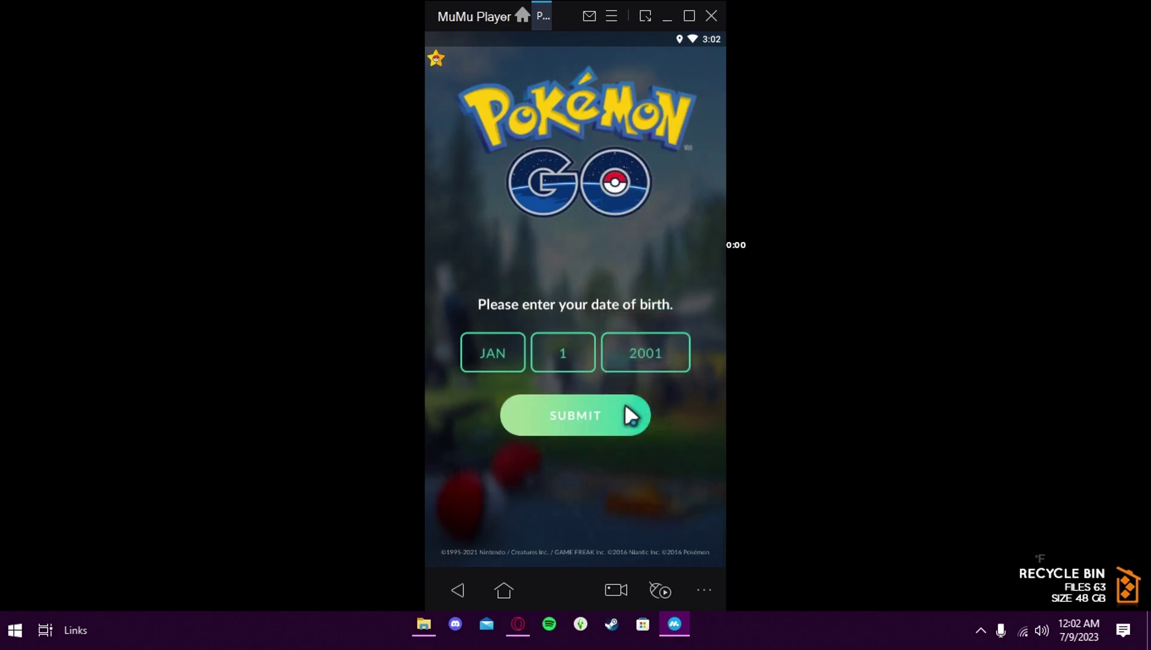
left_click(626, 411)
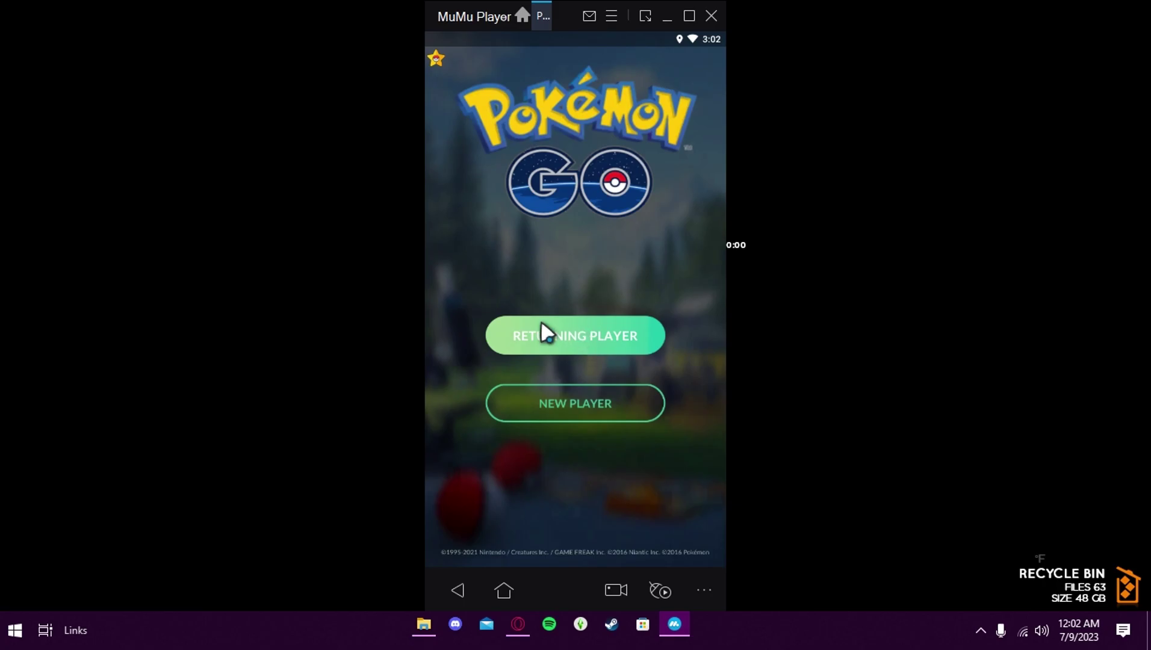
left_click(573, 334)
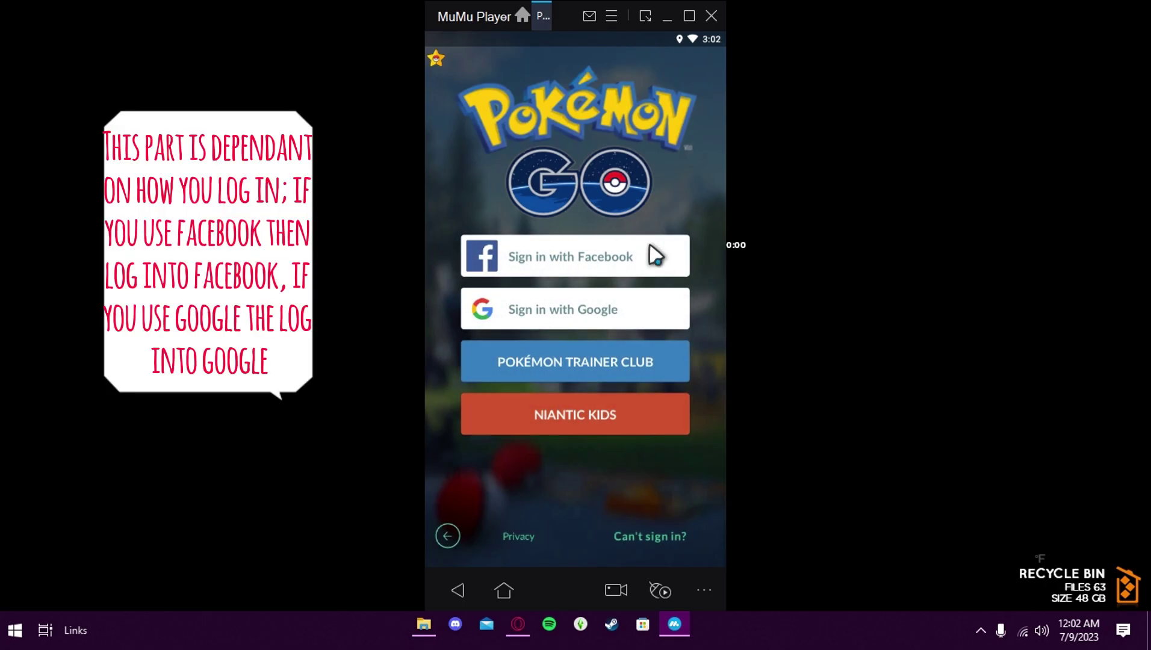
left_click(572, 320)
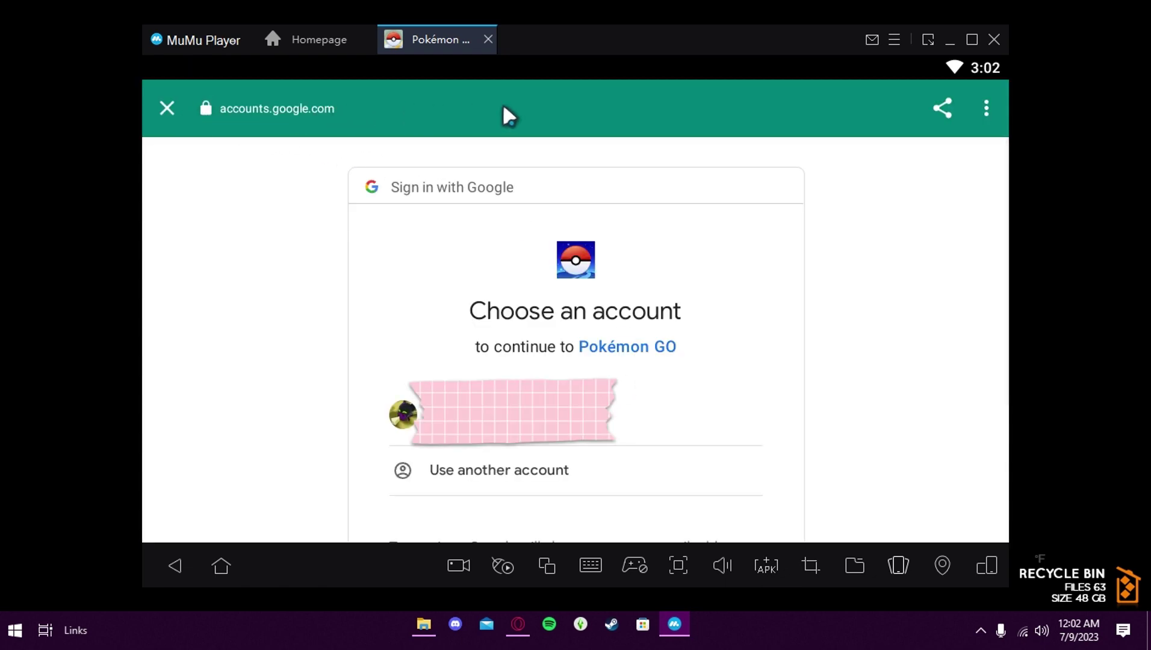
scroll(648, 193, "down", 3)
Choose the existing Google account on the Choose an account page.
left_click(520, 254)
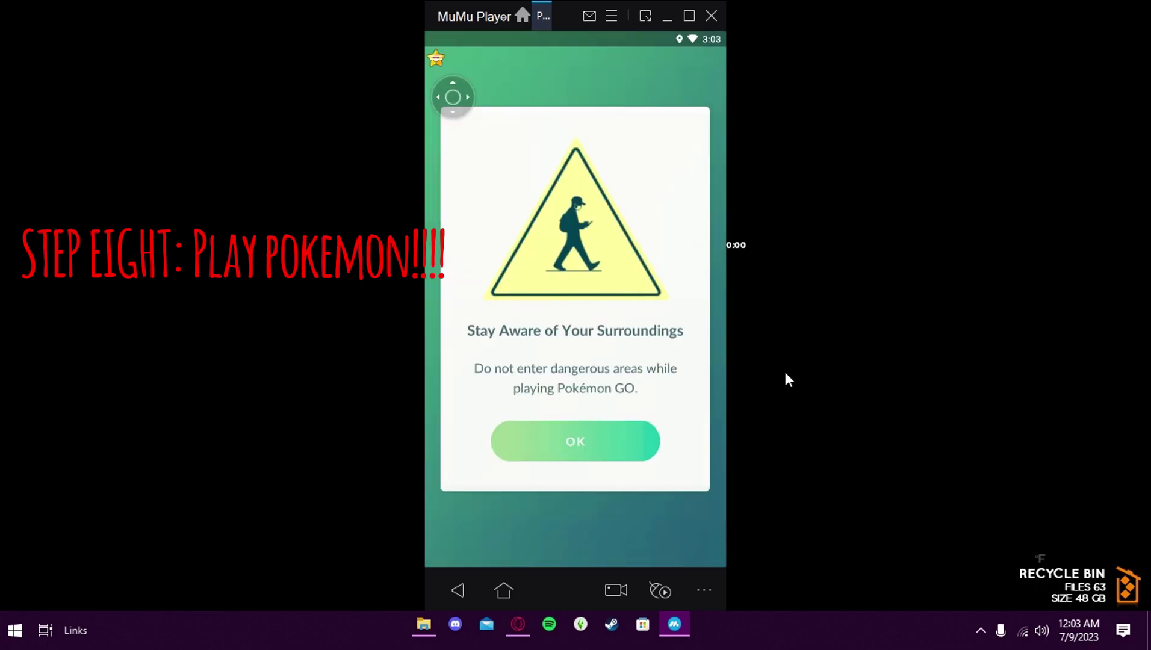
Dismiss the Stay Aware warning and buddy popup, rotating the map around the avatar.
left_click(576, 444)
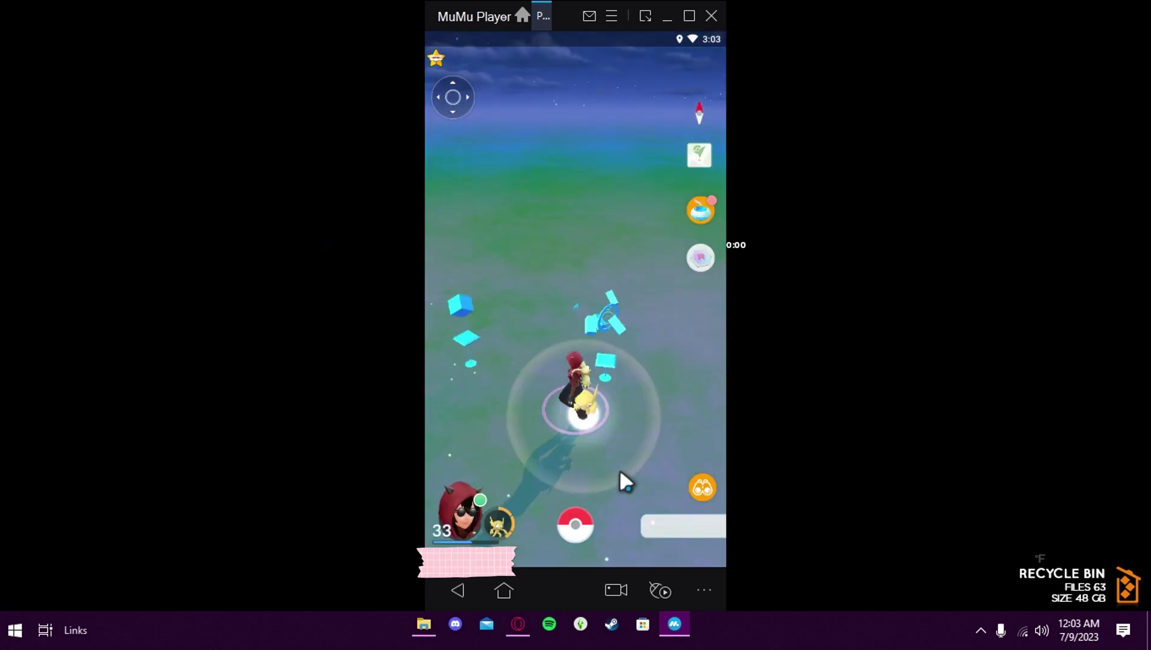
mouse_move(516, 332)
left_mouse_down()
mouse_move(611, 301)
mouse_move(670, 427)
left_mouse_up()
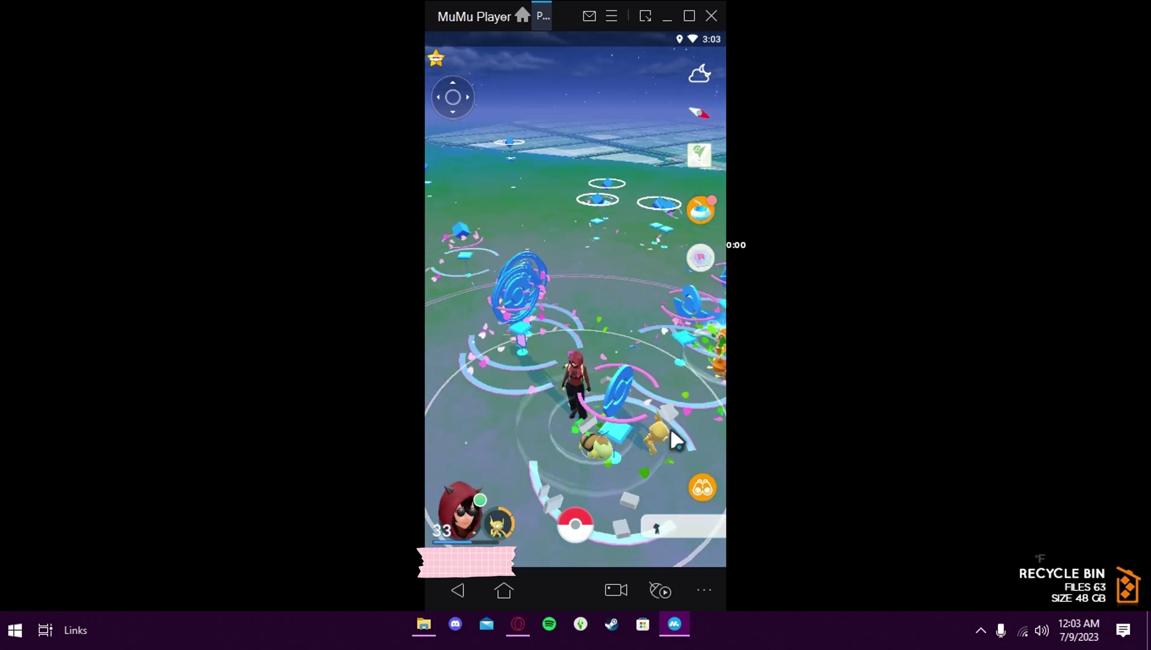
left_click(573, 526)
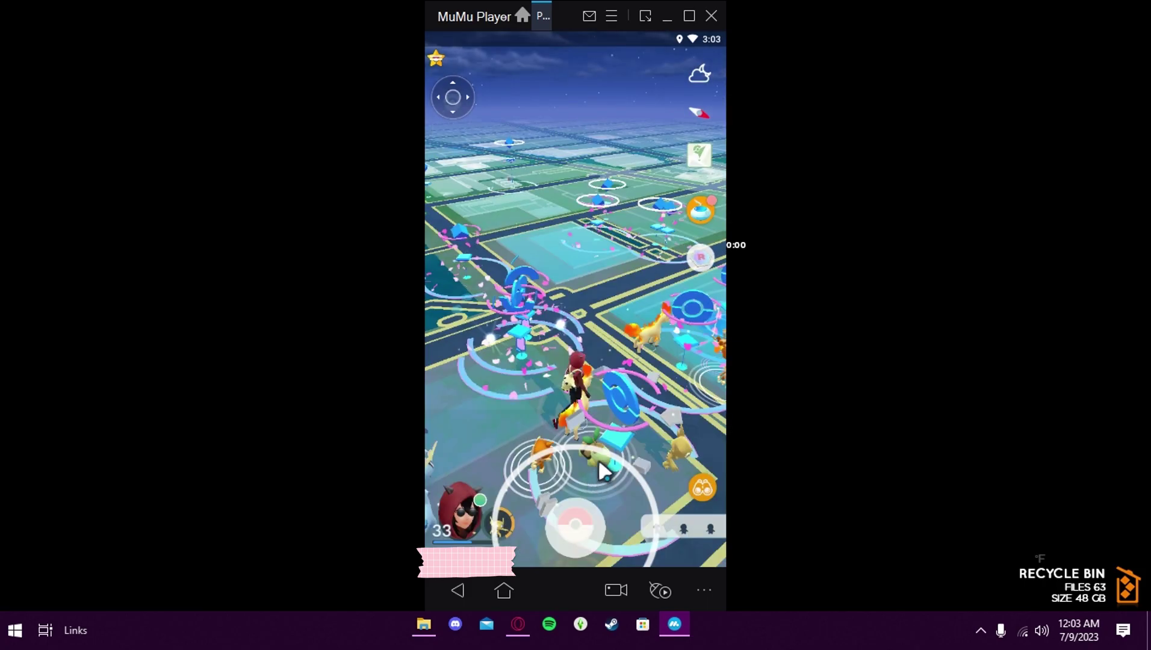
mouse_move(598, 459)
left_mouse_down()
mouse_move(565, 275)
mouse_move(652, 414)
mouse_move(595, 296)
mouse_move(633, 345)
mouse_move(583, 333)
mouse_move(599, 316)
left_mouse_up()
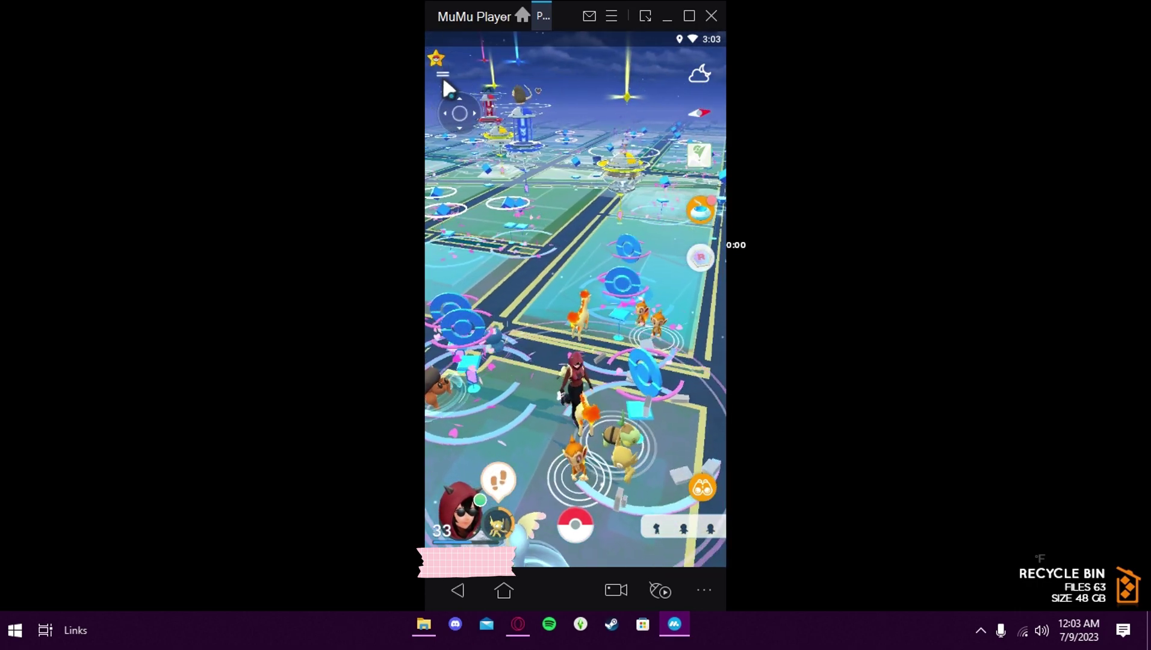
Check the PGSharp settings page, then view and close the friendship notification.
left_click(445, 76)
left_click(438, 199)
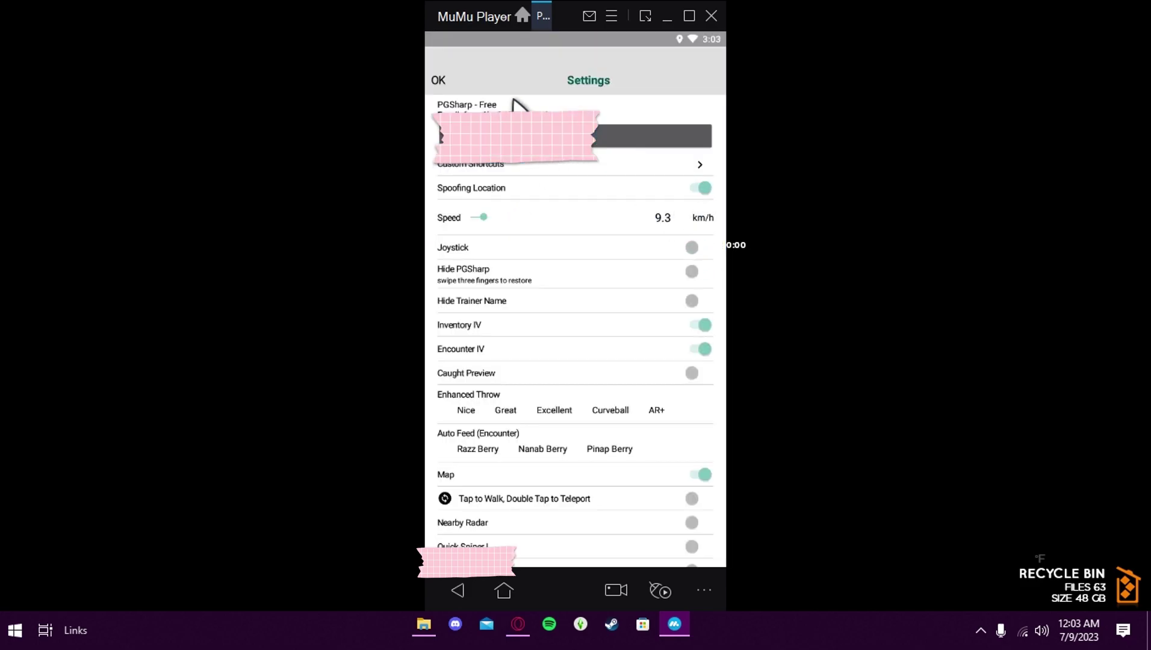
left_click(440, 82)
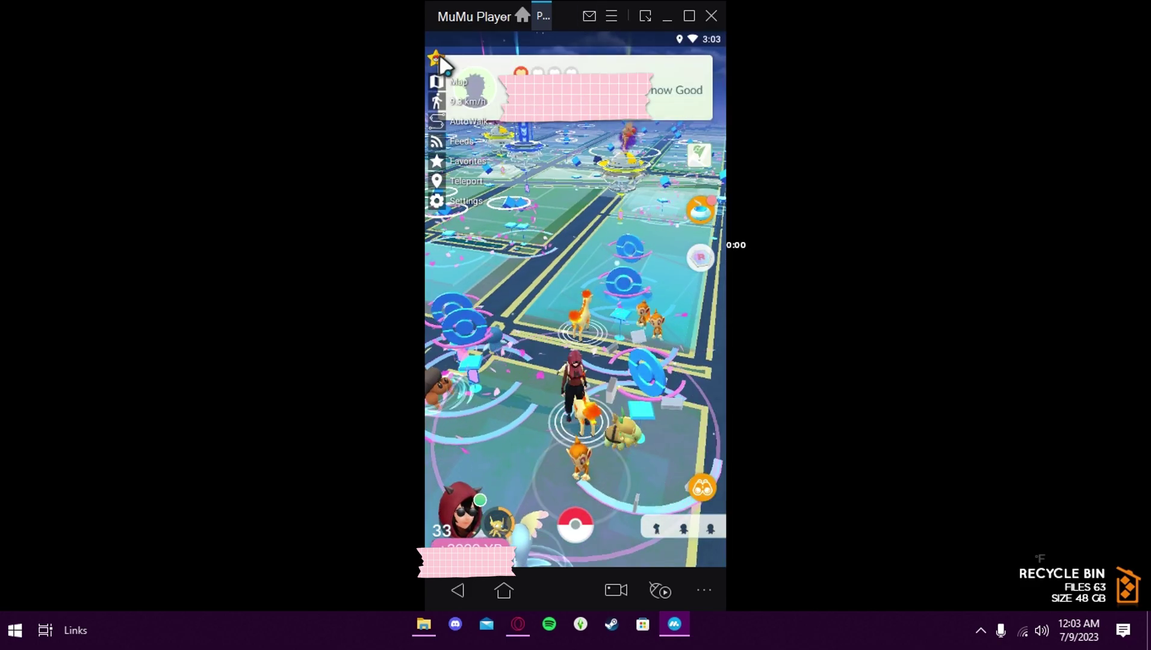
left_click(439, 56)
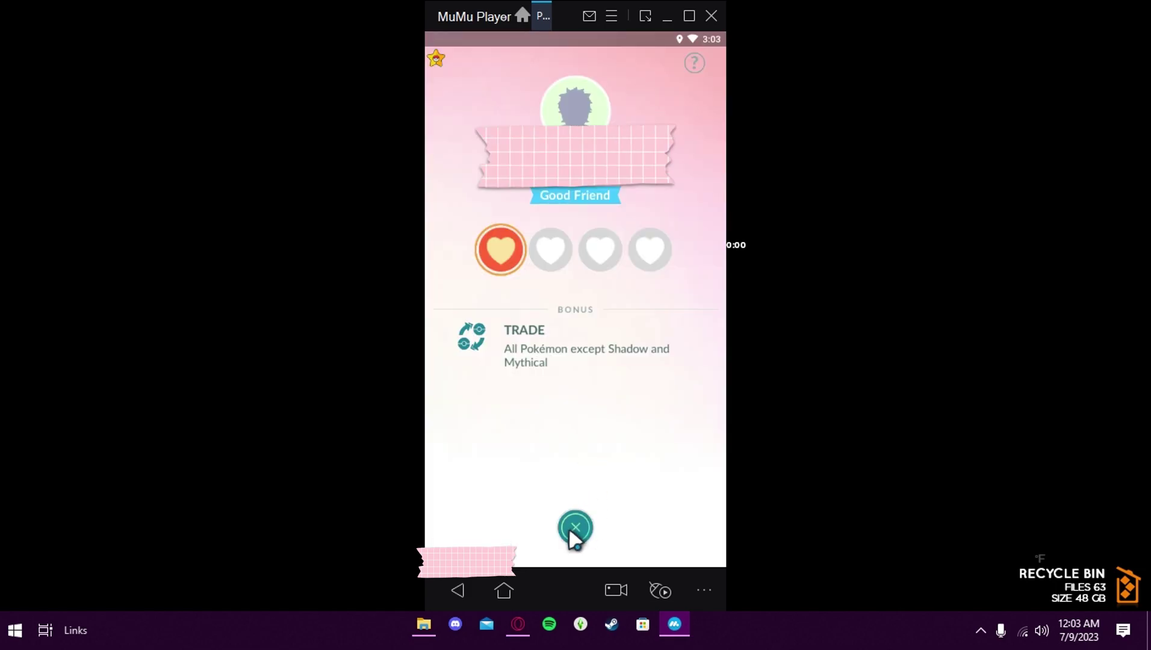
left_click(575, 527)
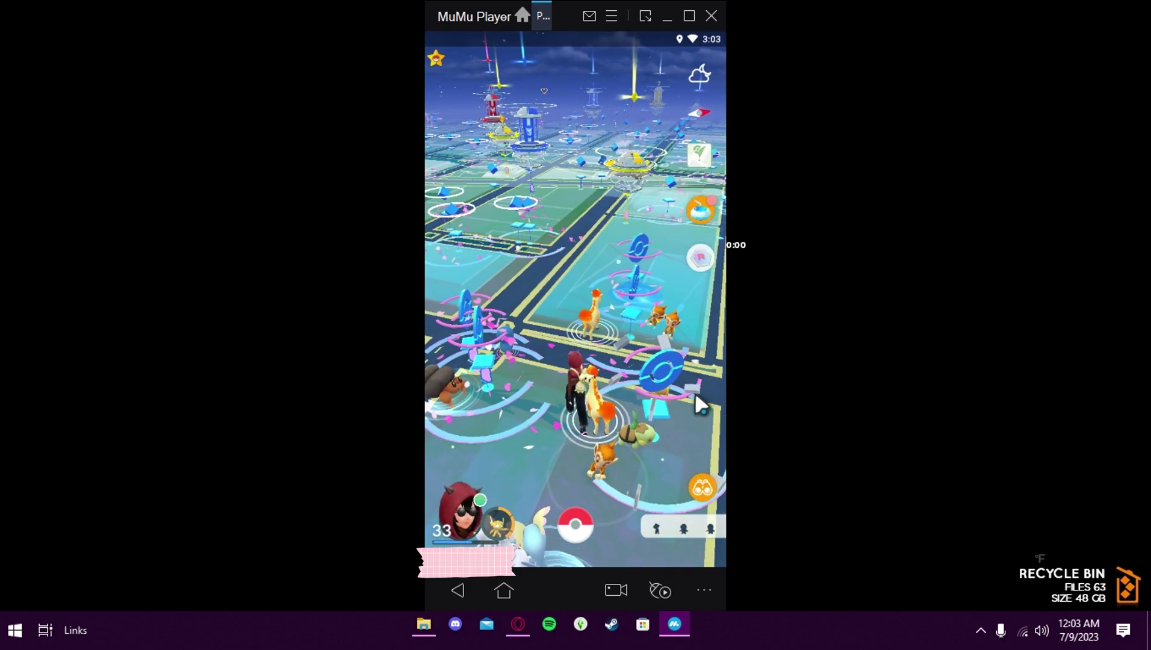
mouse_move(696, 395)
left_mouse_down()
mouse_move(568, 458)
mouse_move(614, 405)
left_mouse_up()
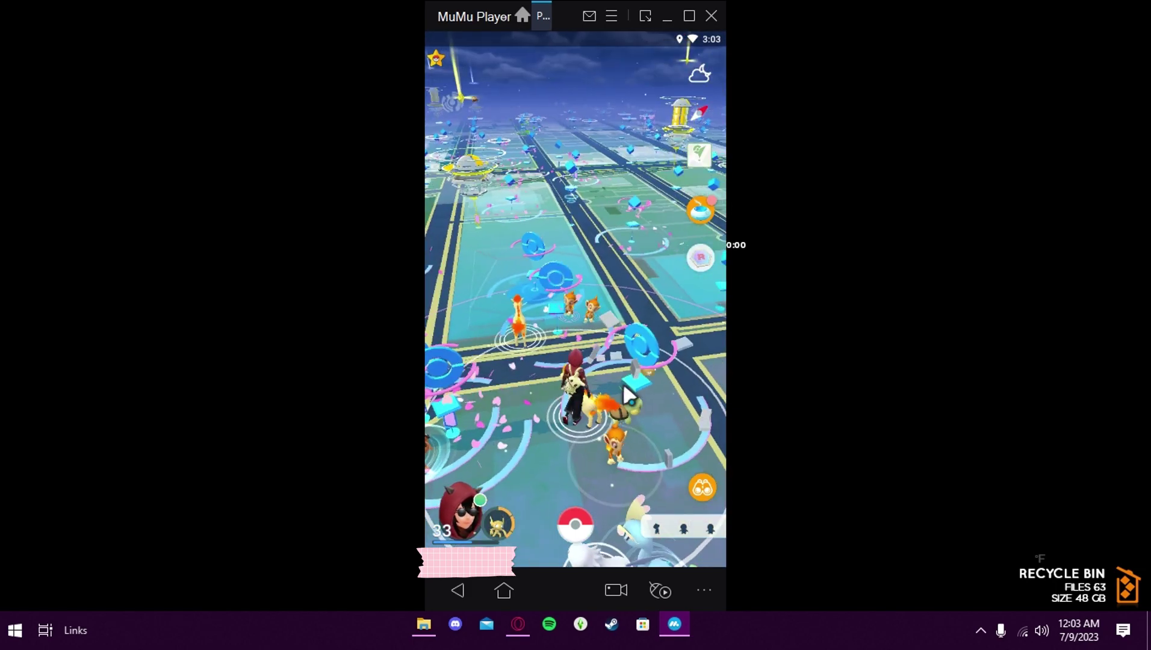
Switch on Native Refresh Rate in Pokémon GO settings, then close settings back to the map.
left_click(576, 525)
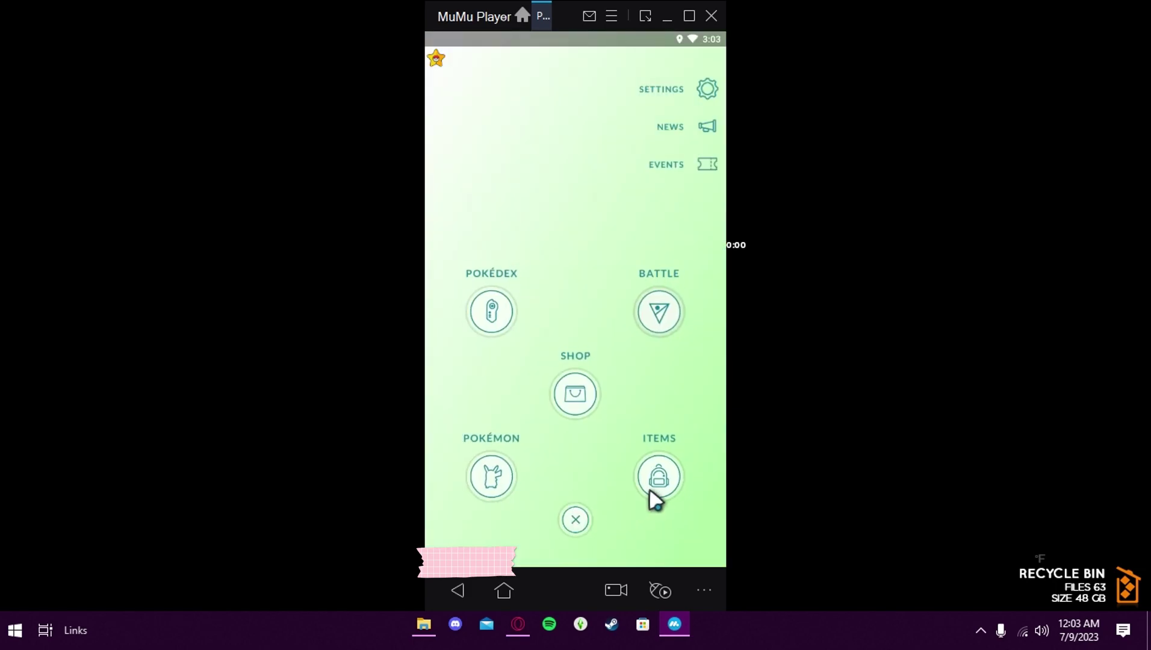
left_click(708, 91)
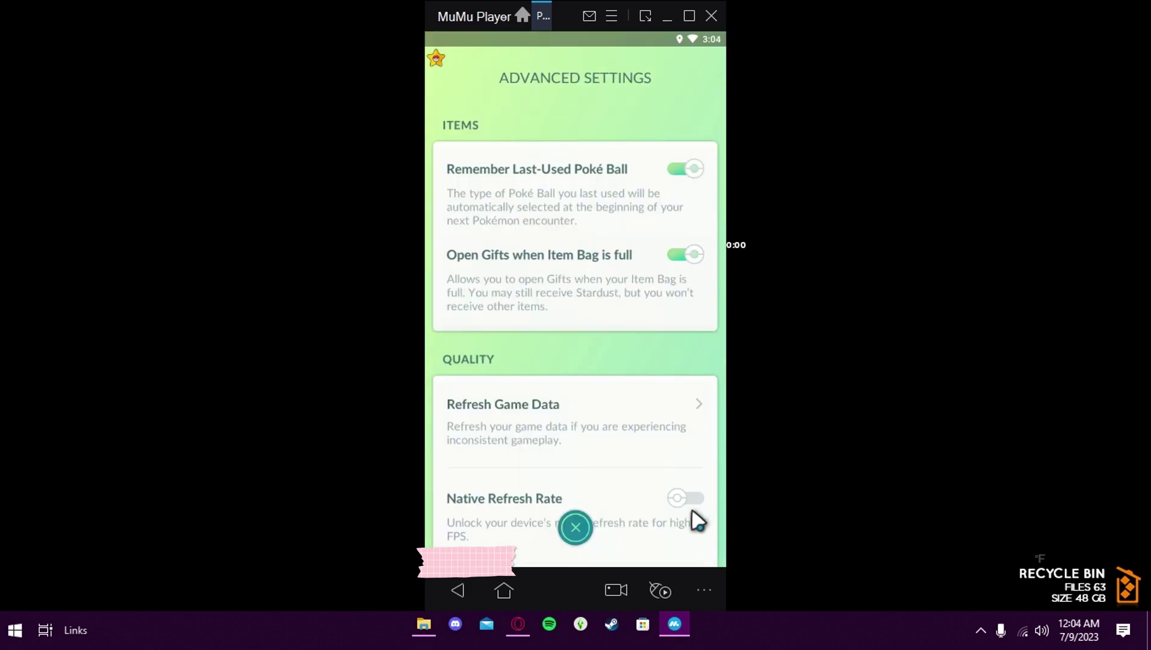
left_click(689, 496)
left_click_drag(646, 466, 668, 385)
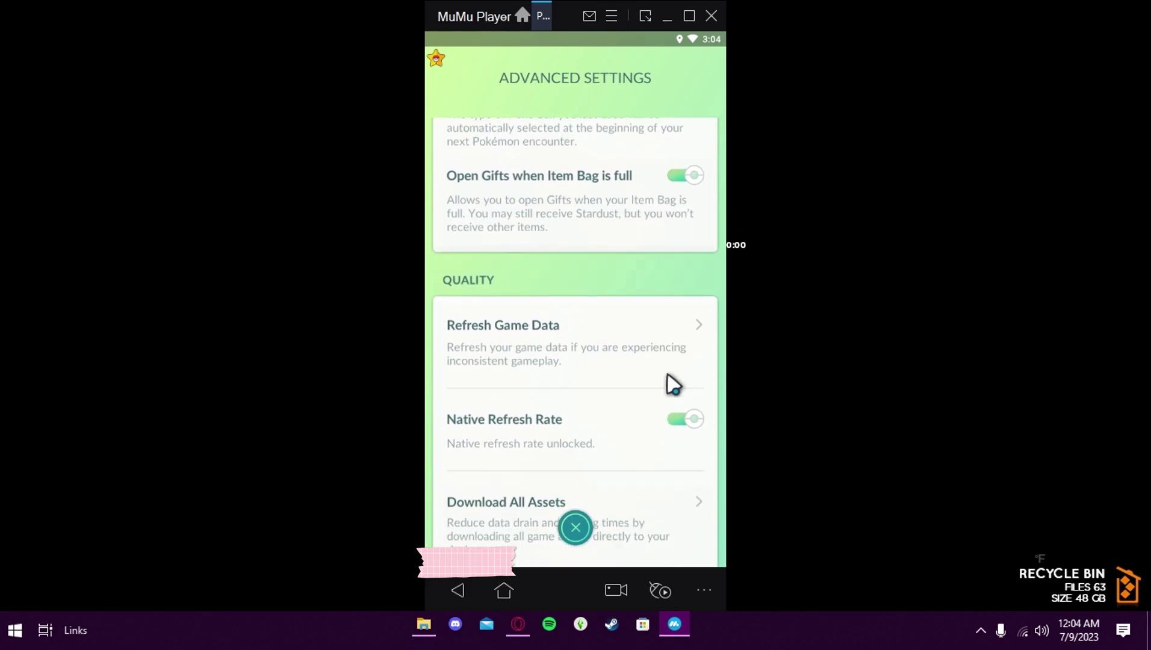
left_click(575, 528)
left_click(612, 530)
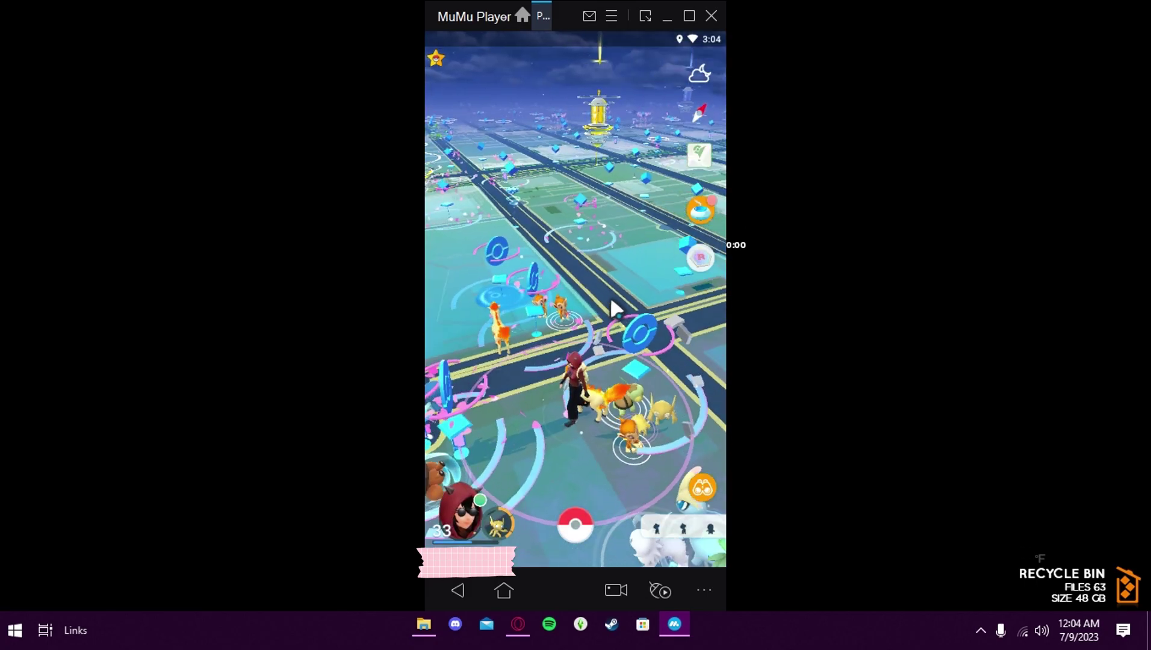
mouse_move(646, 431)
left_mouse_down()
mouse_move(601, 284)
mouse_move(529, 302)
mouse_move(628, 303)
mouse_move(616, 308)
mouse_move(671, 386)
left_mouse_up()
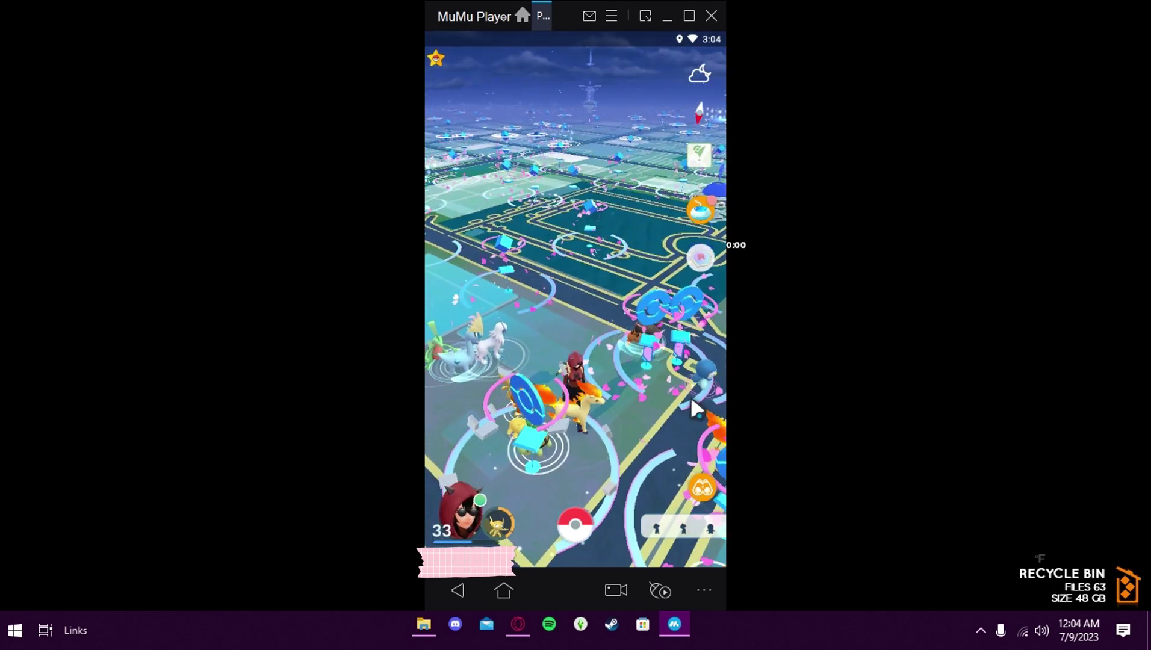